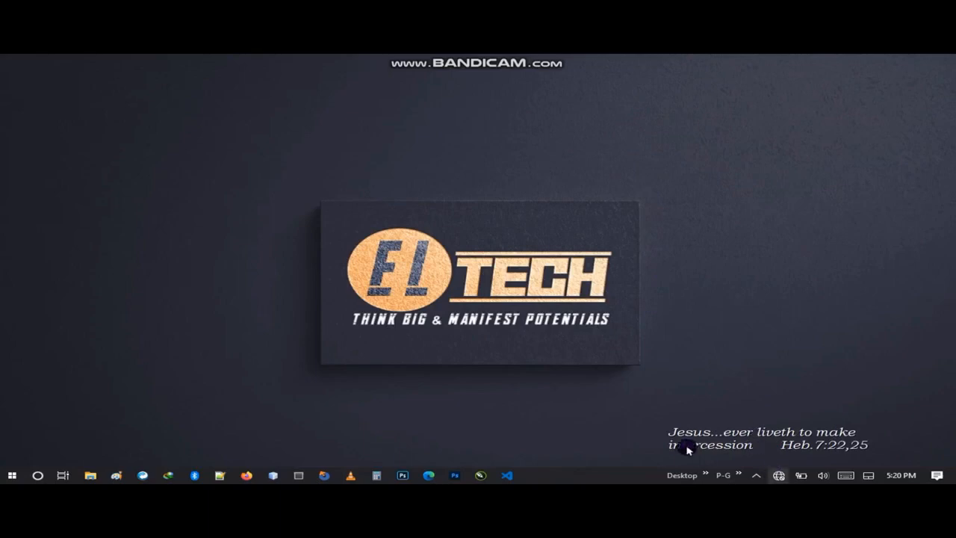
# - Move the scripture text on the desktop slightly upward
pyautogui.moveTo(784, 438); pyautogui.dragTo(790, 401)
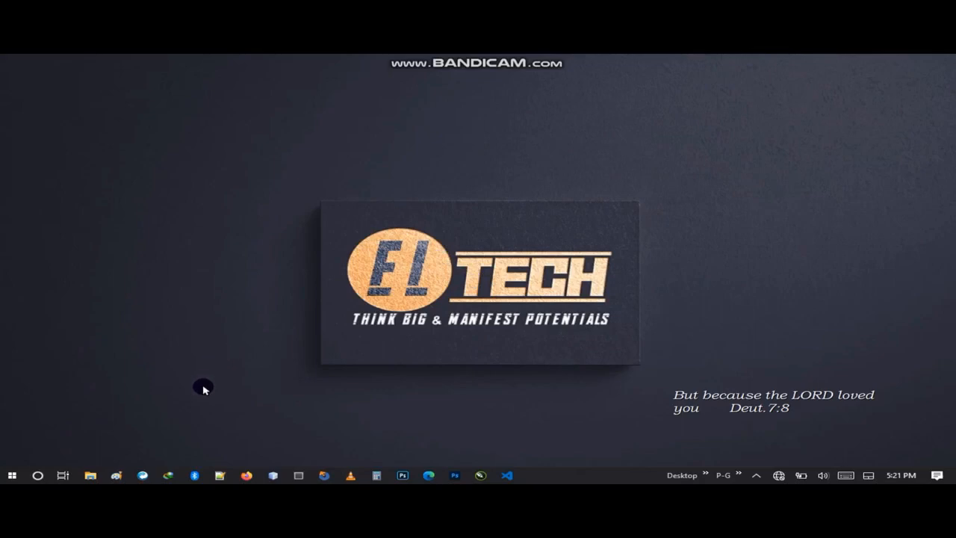
# - Find and launch CorelDRAW 2021 (64-Bit)
pyautogui.press('super')
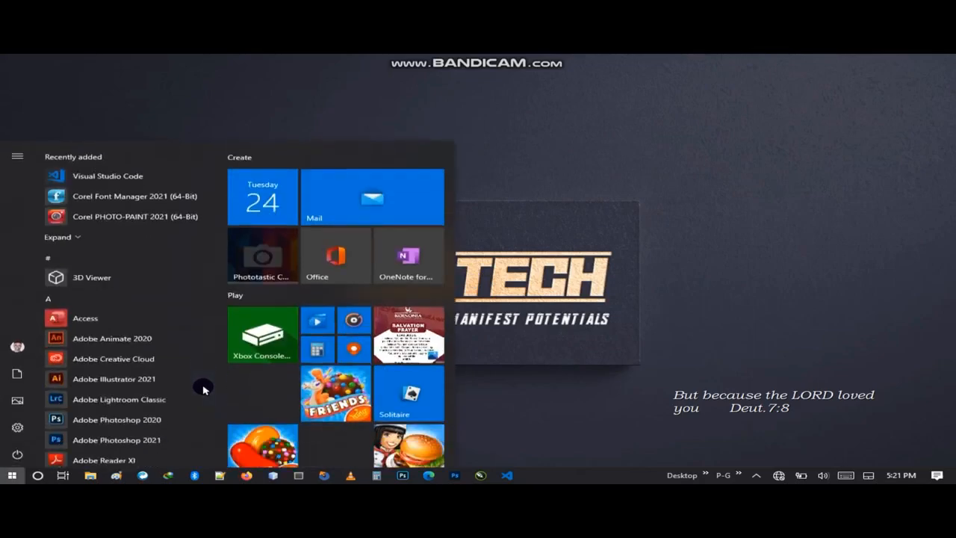
pyautogui.write('core')
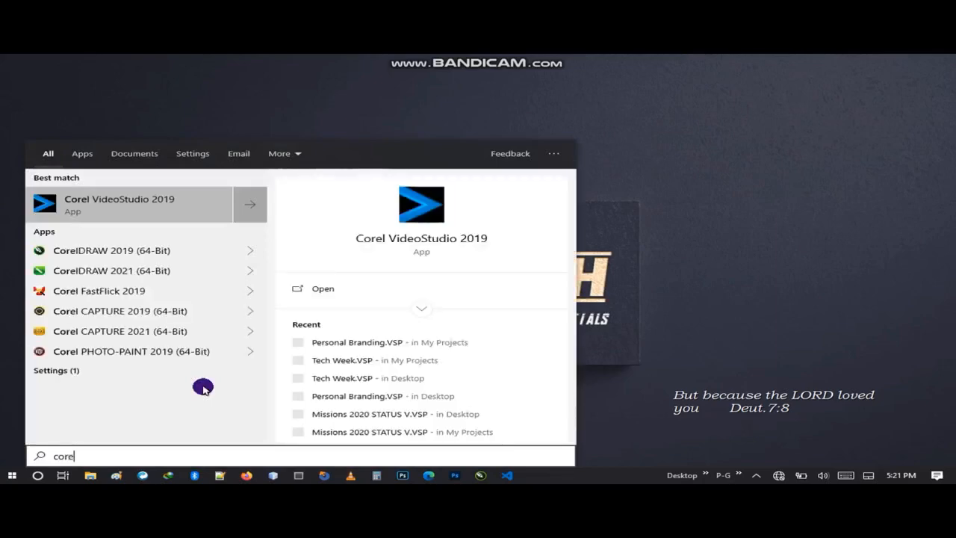
pyautogui.write('l')
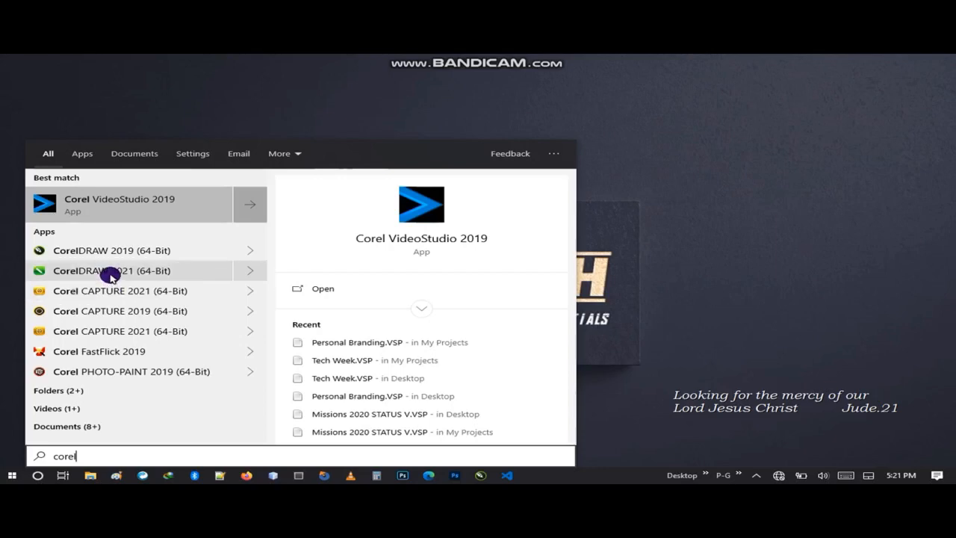
pyautogui.click(110, 275)
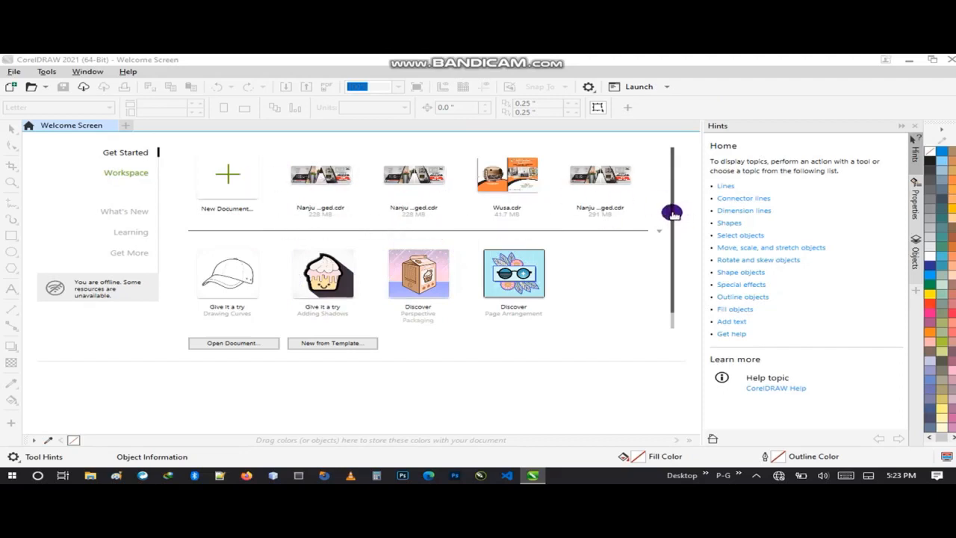
# - Start creating a new document and name it "class 1"
pyautogui.moveTo(672, 213); pyautogui.dragTo(677, 259)
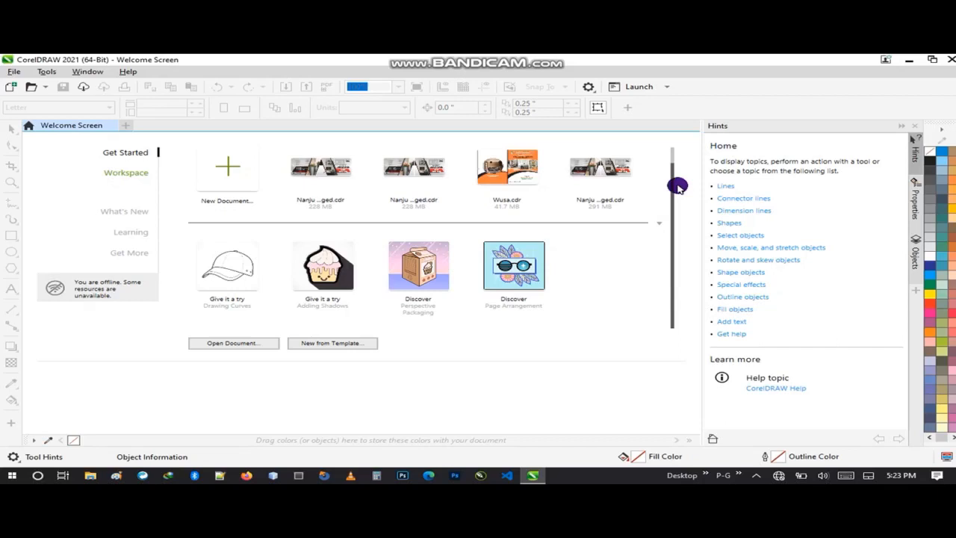
pyautogui.scroll(1, 674, 182)
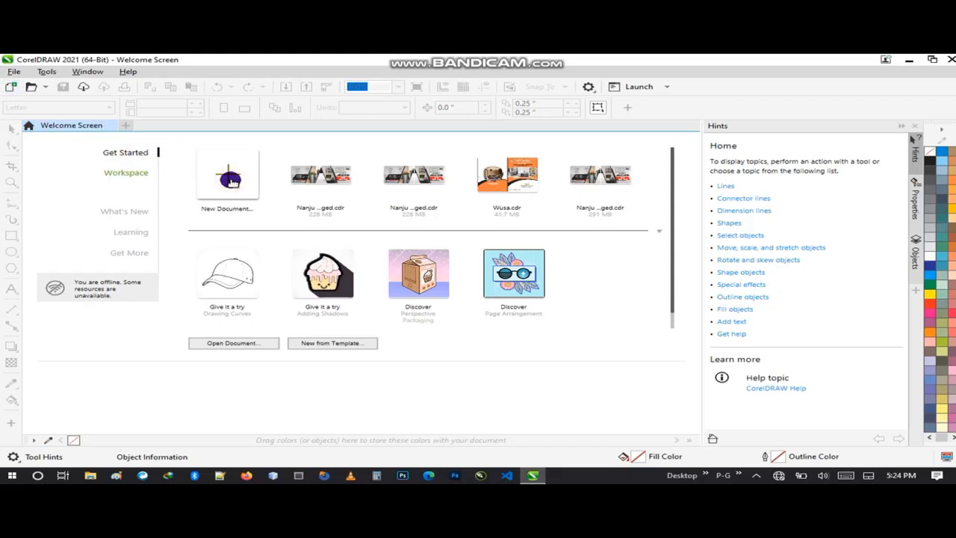
pyautogui.click(12, 86)
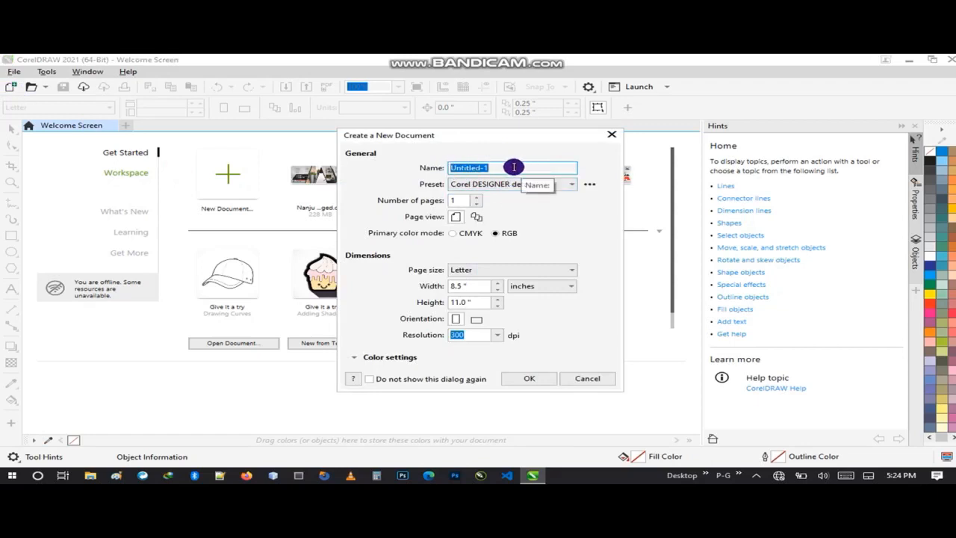
pyautogui.write('class 1')
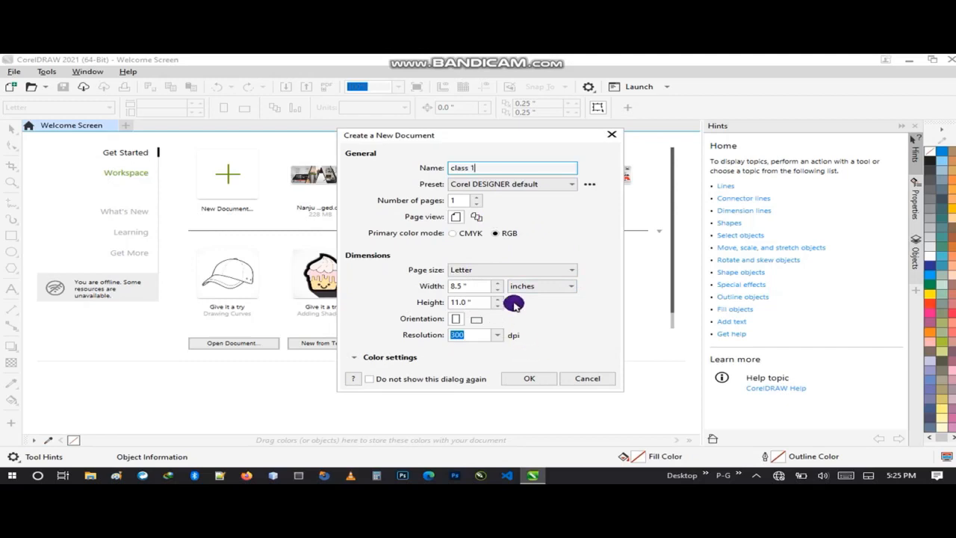
# - Set the new document's page size to A4, keep millimeters as the unit, and create the document
pyautogui.click(447, 273)
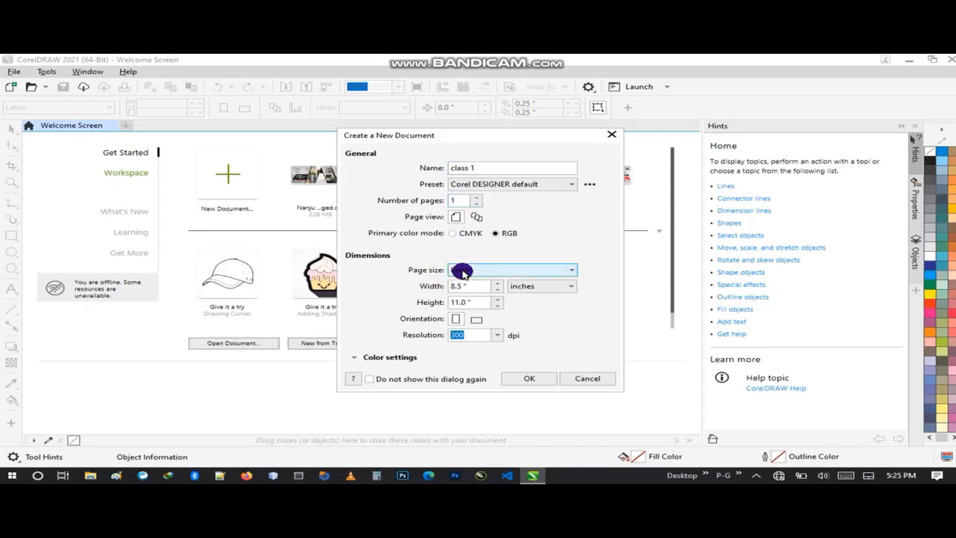
pyautogui.click(457, 272)
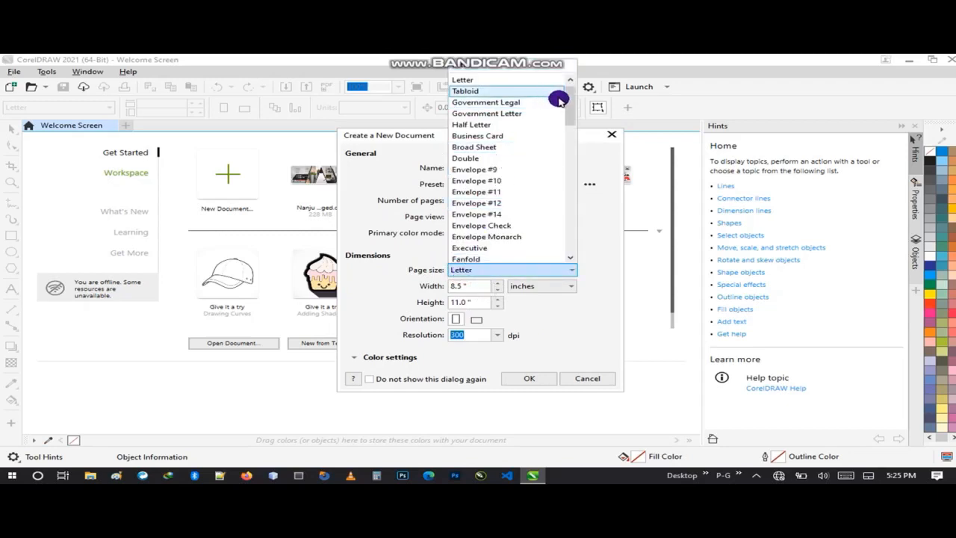
pyautogui.moveTo(567, 108); pyautogui.dragTo(566, 181)
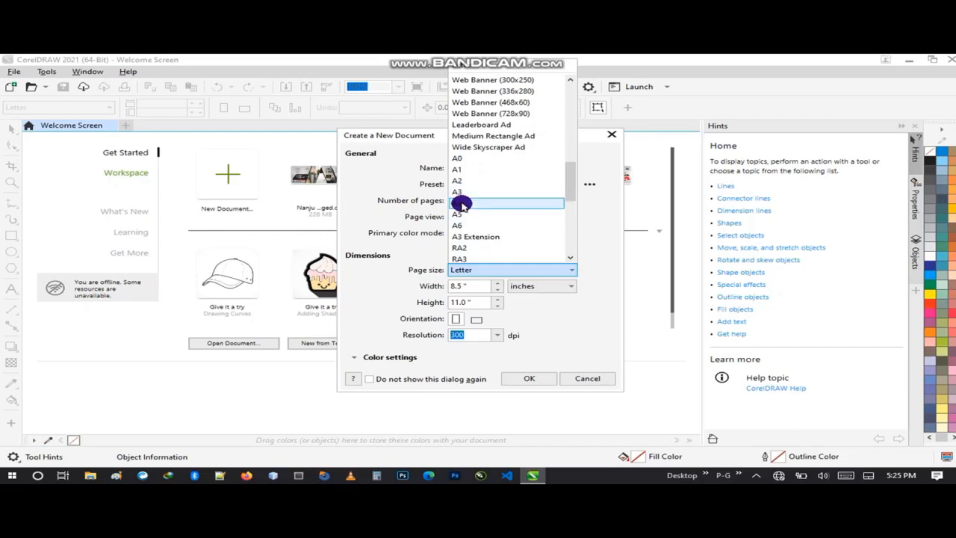
pyautogui.click(461, 203)
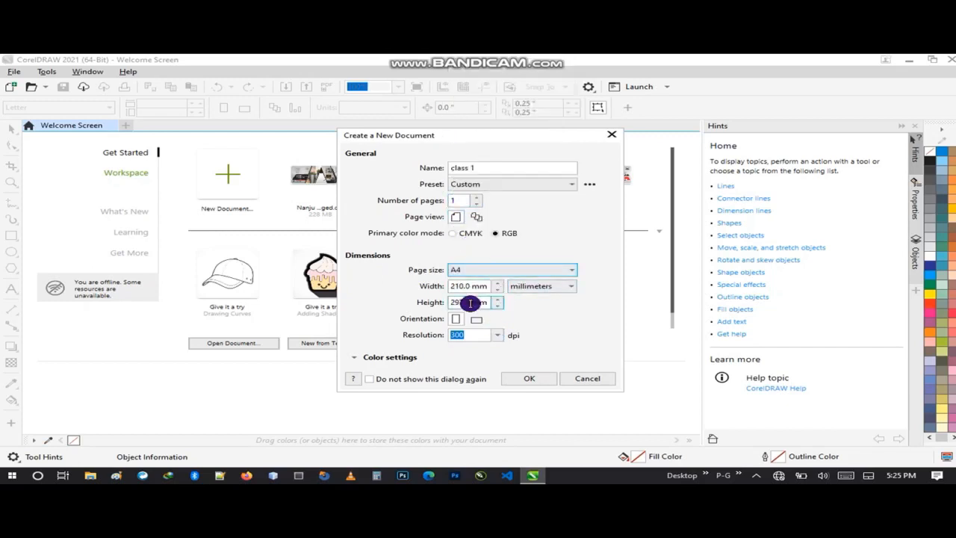
pyautogui.click(551, 288)
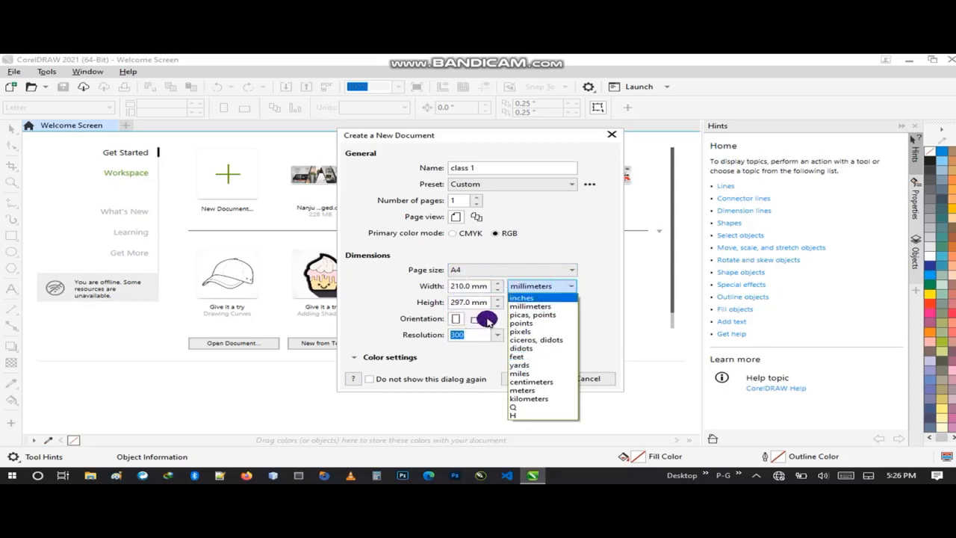
pyautogui.click(487, 319)
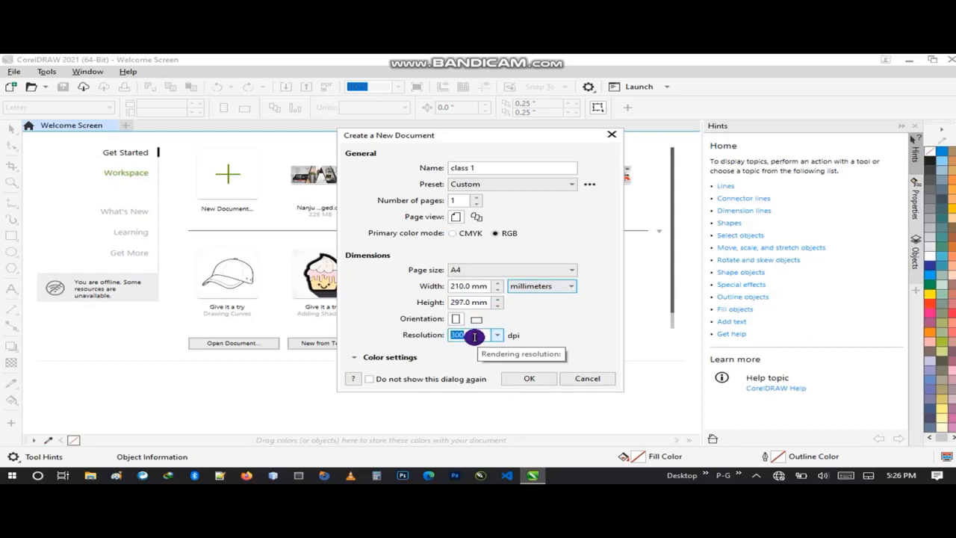
pyautogui.click(525, 378)
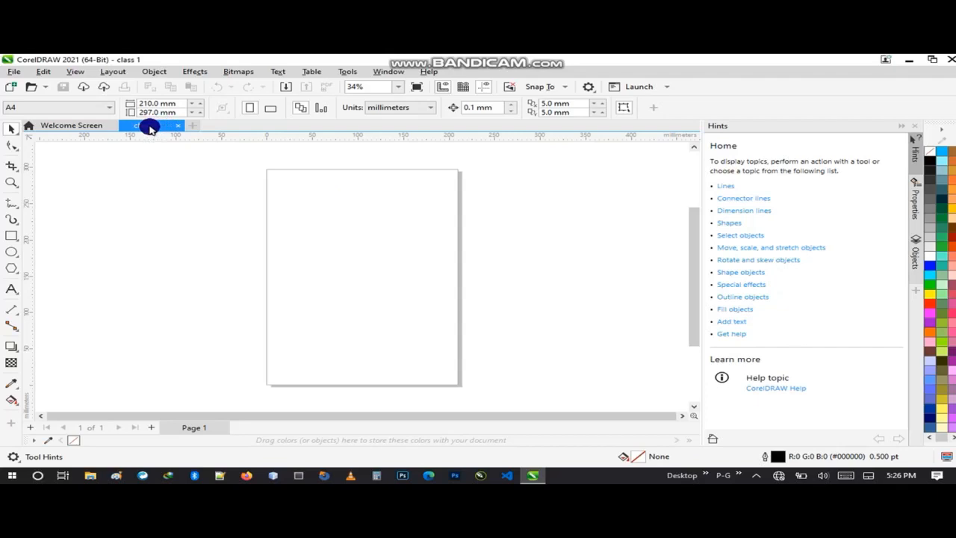
# - Glance at the Welcome Screen, return to the class 1 document and close its Hints docker
pyautogui.click(83, 128)
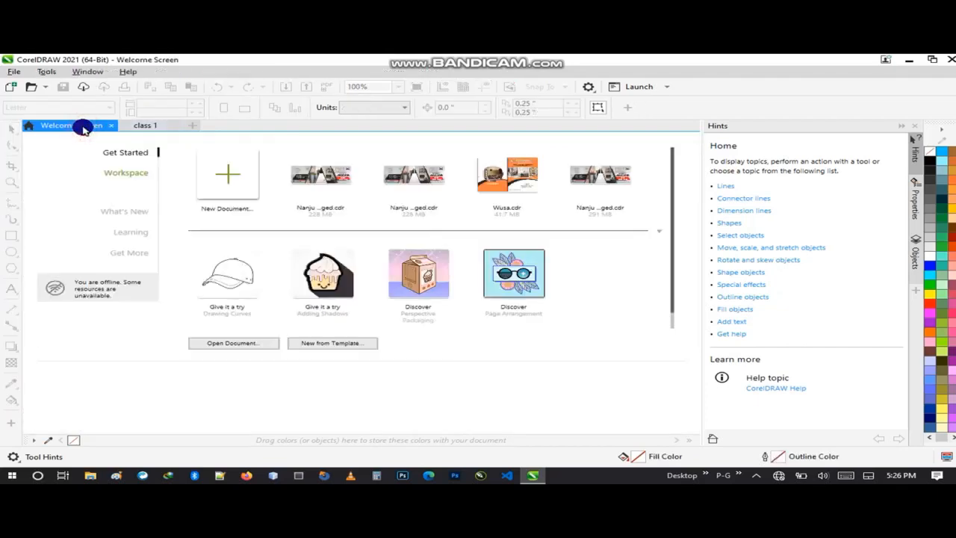
pyautogui.click(145, 125)
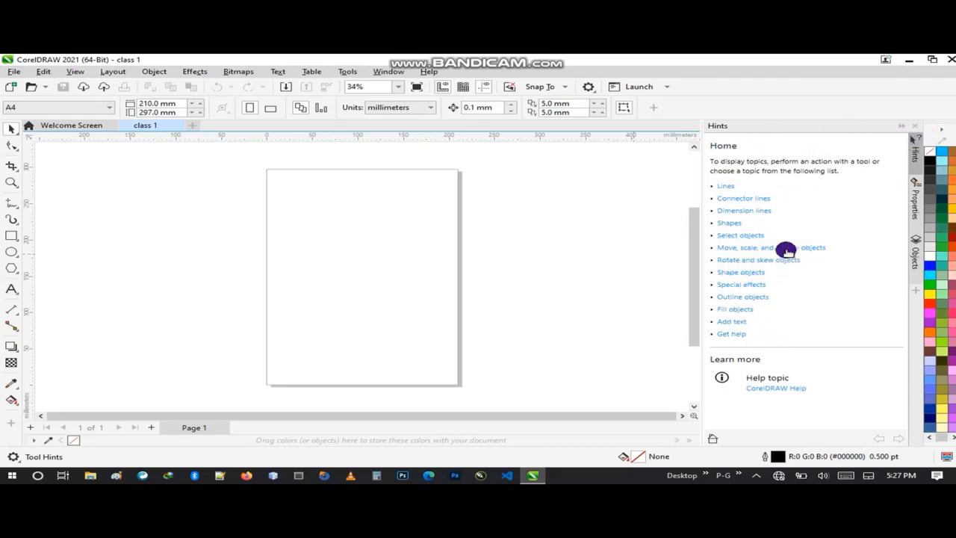
pyautogui.click(914, 126)
pyautogui.click(913, 128)
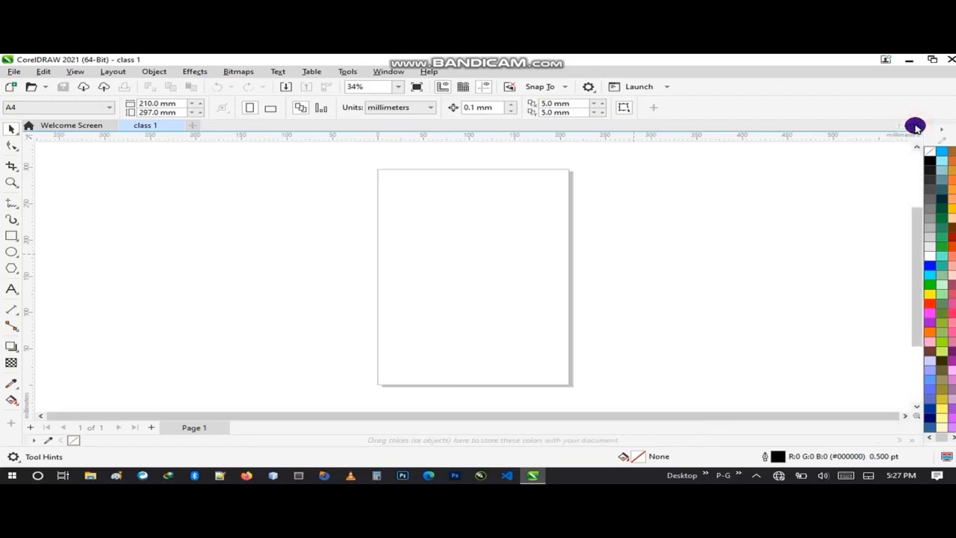
# - Examine the window management commands and the list of available dockers without choosing any
pyautogui.click(380, 73)
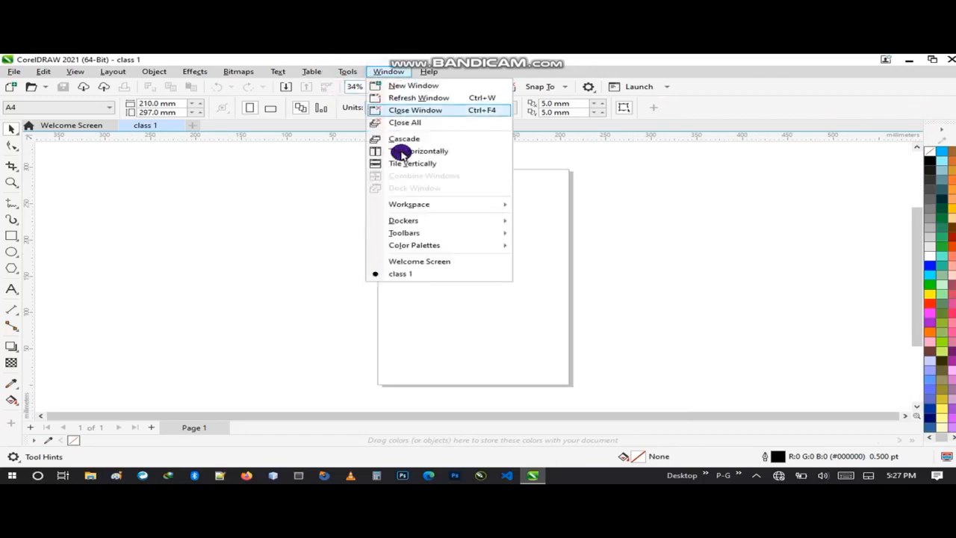
pyautogui.moveTo(423, 220)
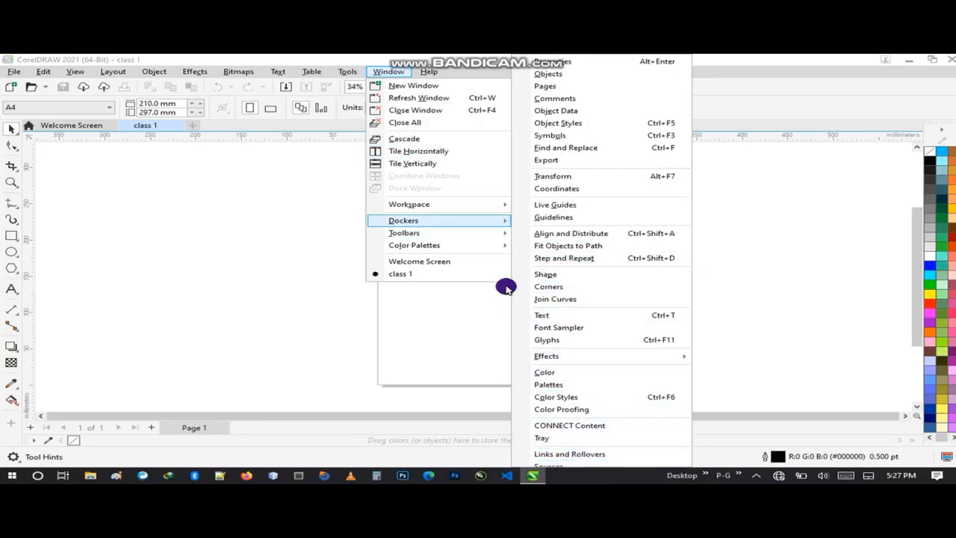
pyautogui.moveTo(494, 235)
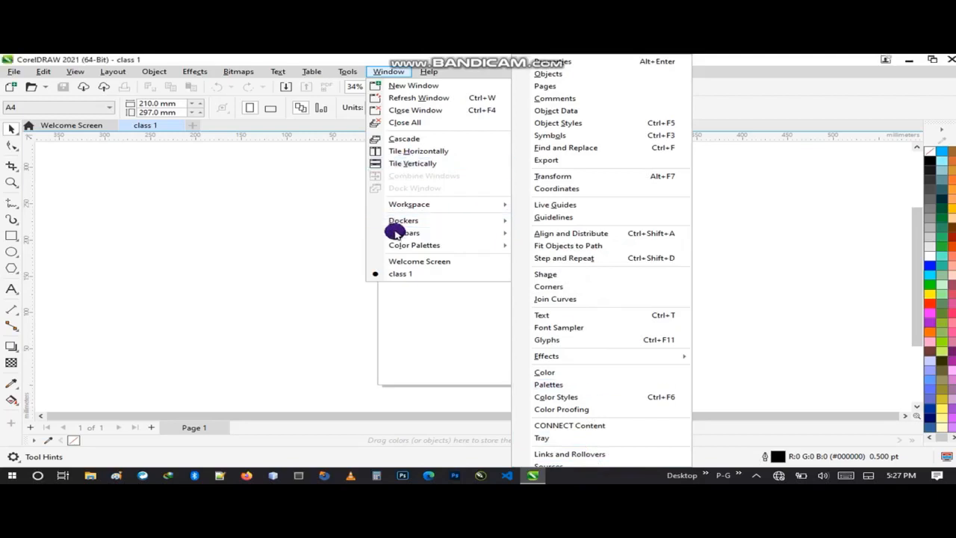
pyautogui.moveTo(399, 249)
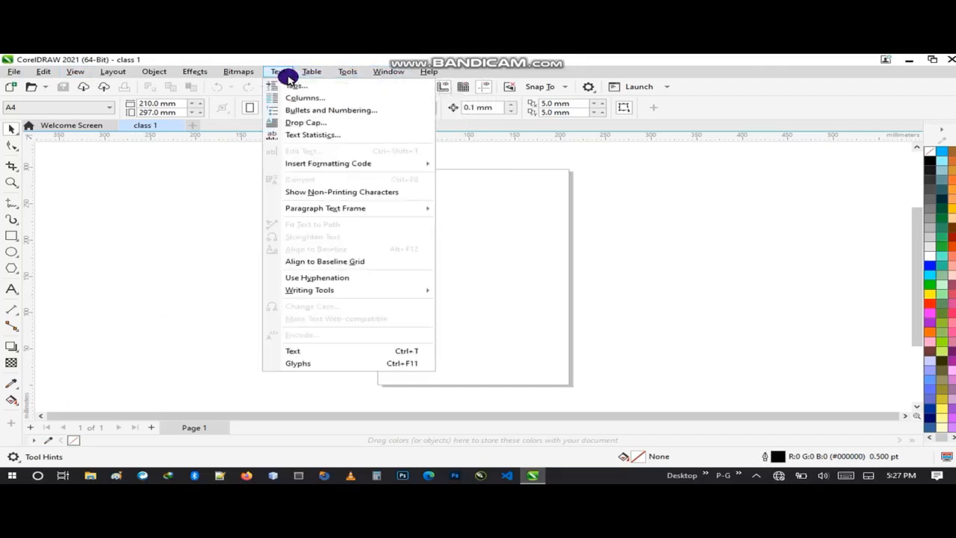
pyautogui.click(386, 71)
pyautogui.click(386, 72)
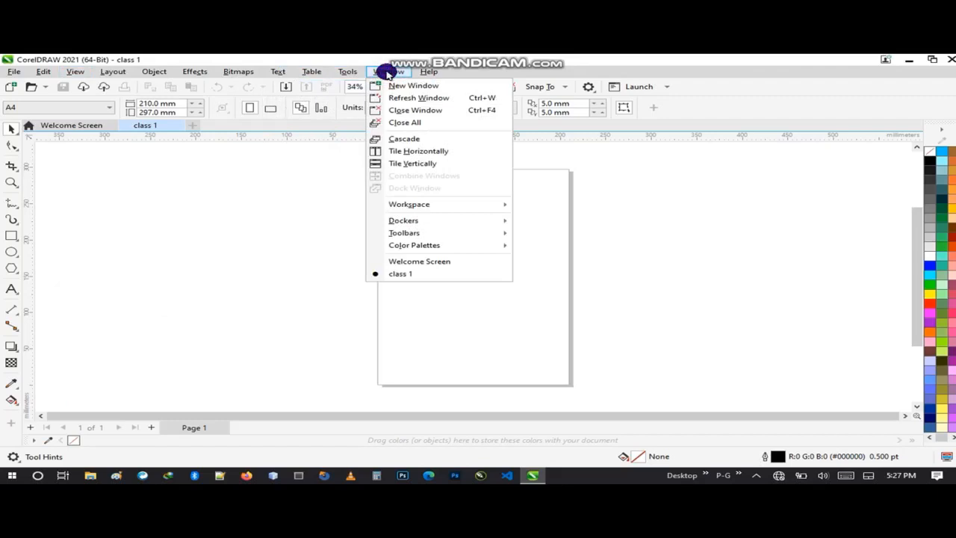
pyautogui.moveTo(463, 204)
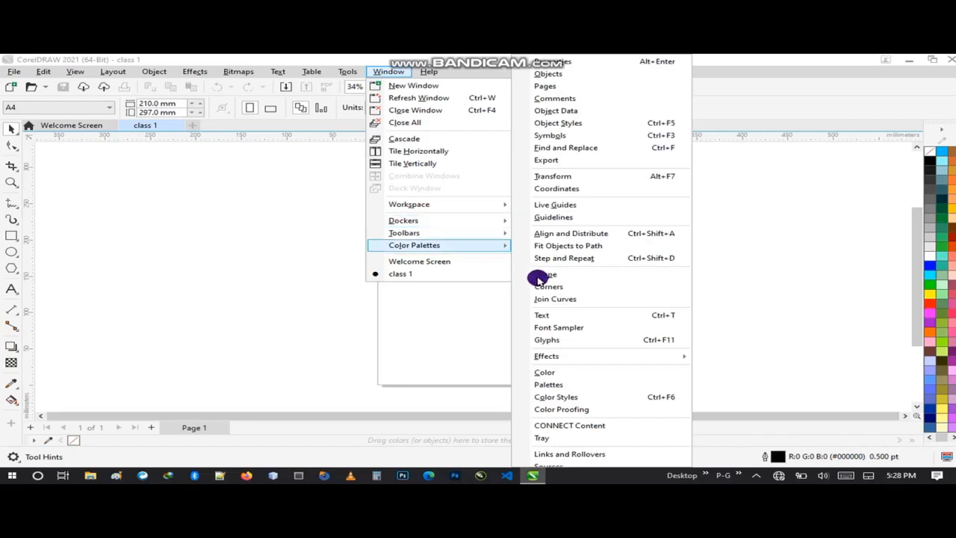
pyautogui.click(274, 235)
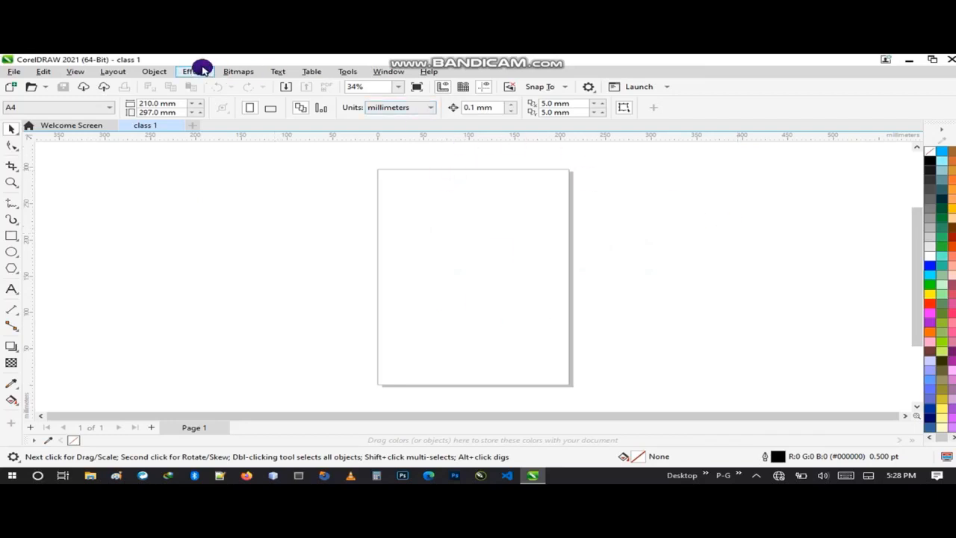
pyautogui.click(17, 72)
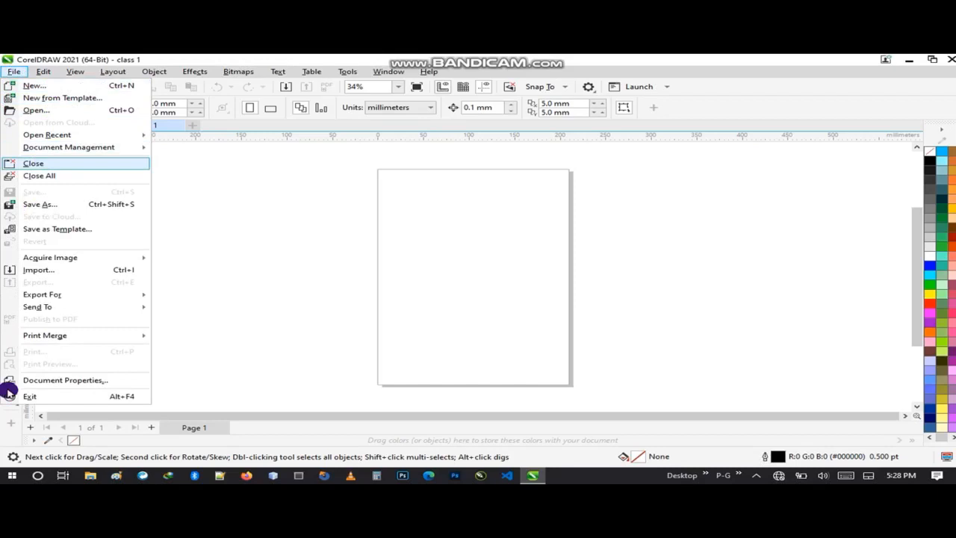
pyautogui.moveTo(42, 71)
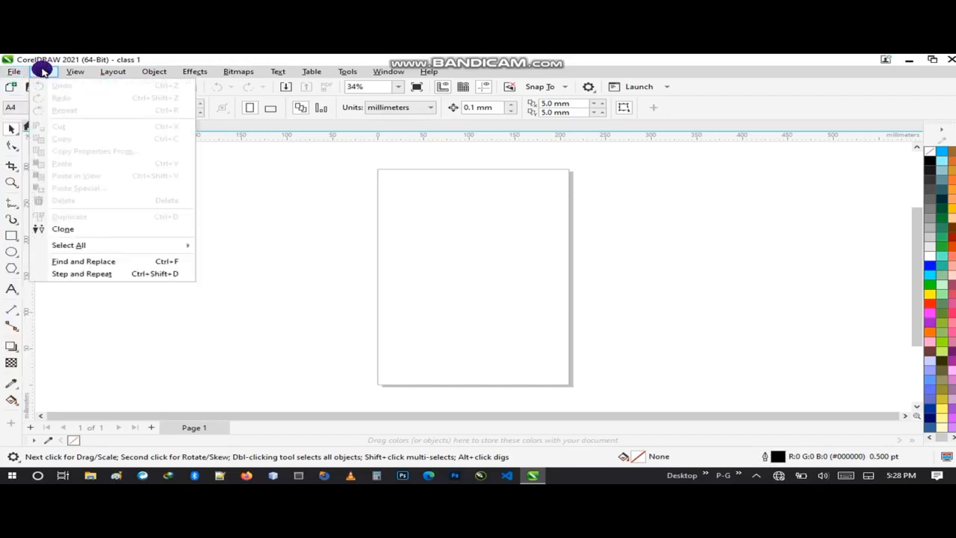
pyautogui.moveTo(80, 72)
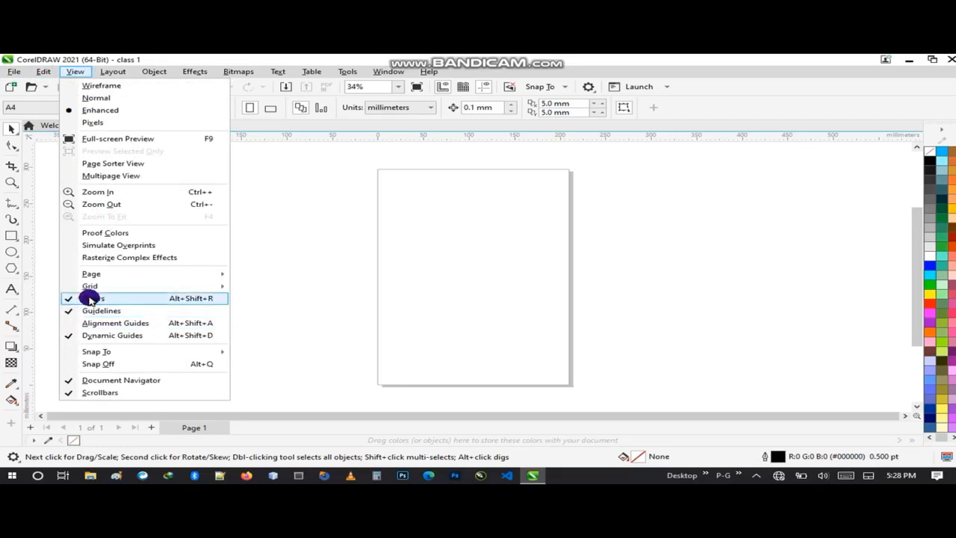
# - Switch the page orientation to landscape and back to portrait
pyautogui.moveTo(122, 71)
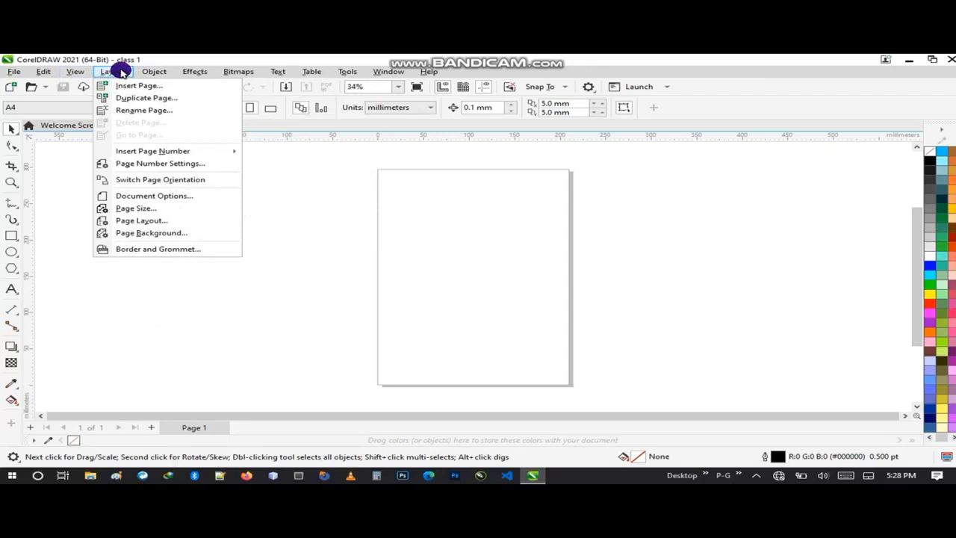
pyautogui.click(153, 182)
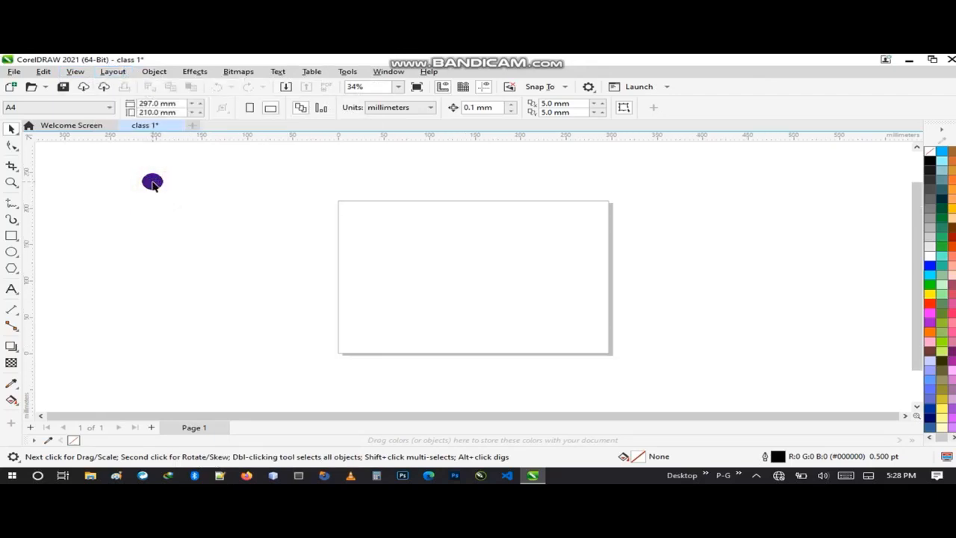
pyautogui.click(116, 72)
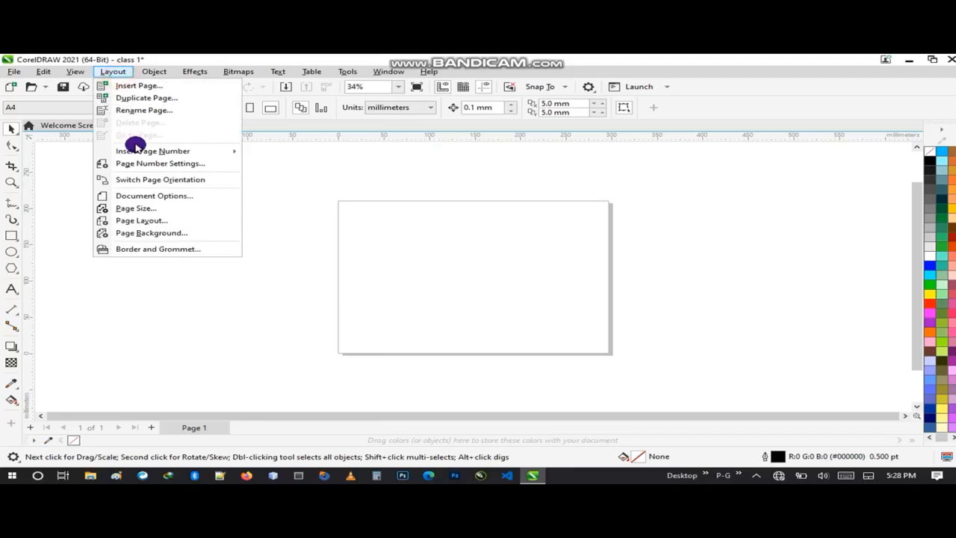
pyautogui.click(156, 179)
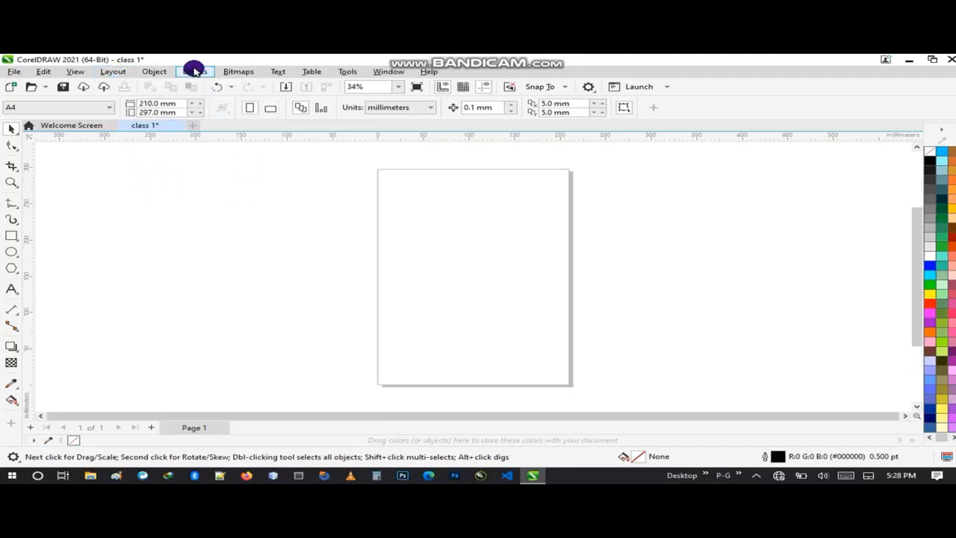
# - Examine the object, effects, bitmap, table and window commands without choosing any
pyautogui.click(163, 71)
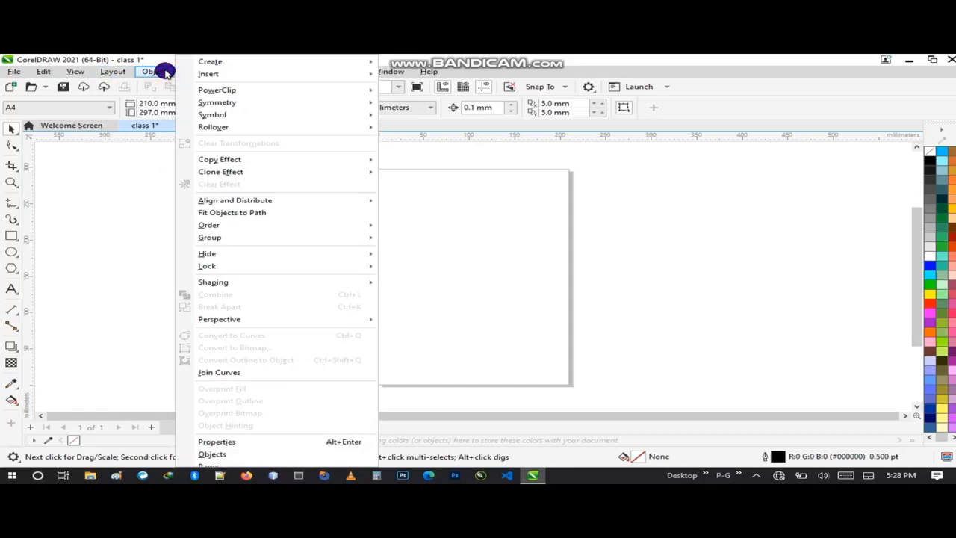
pyautogui.click(198, 72)
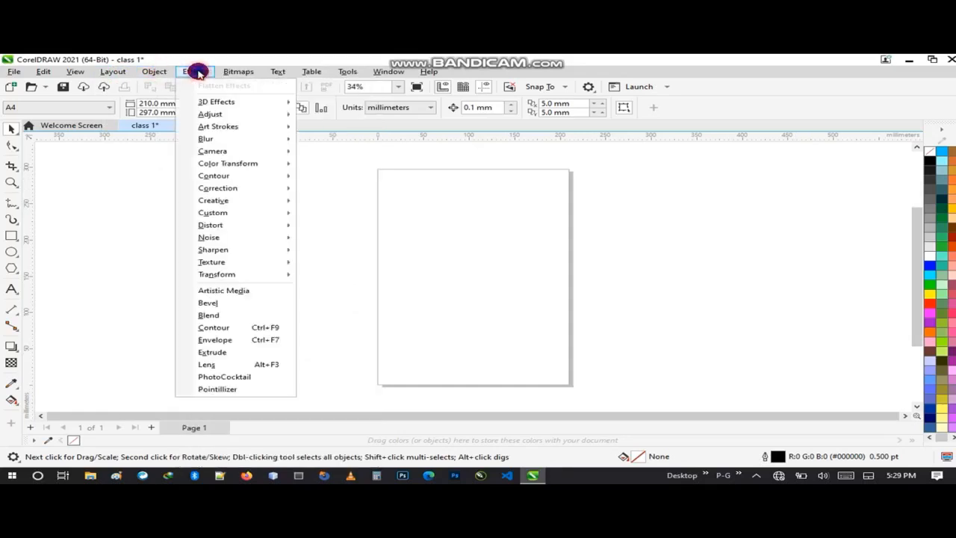
pyautogui.moveTo(240, 74)
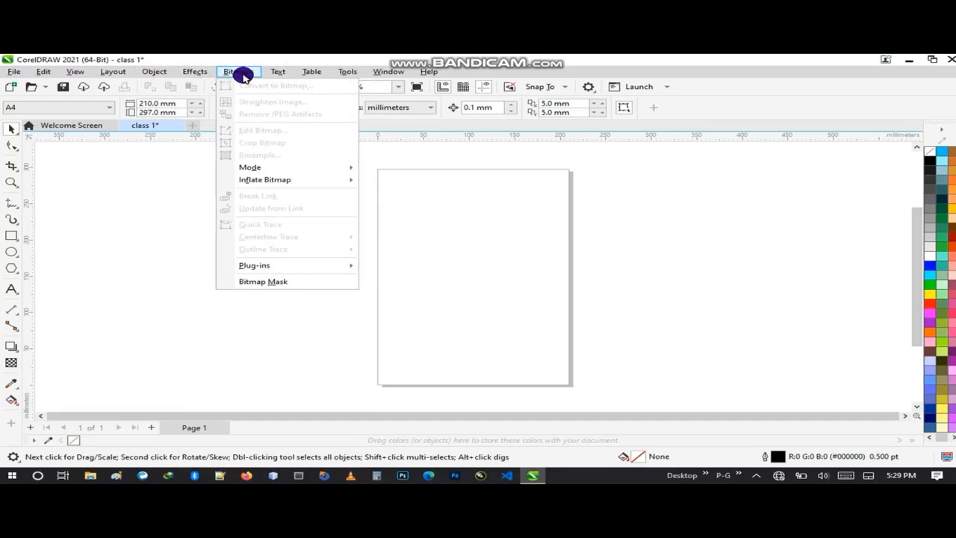
pyautogui.moveTo(317, 71)
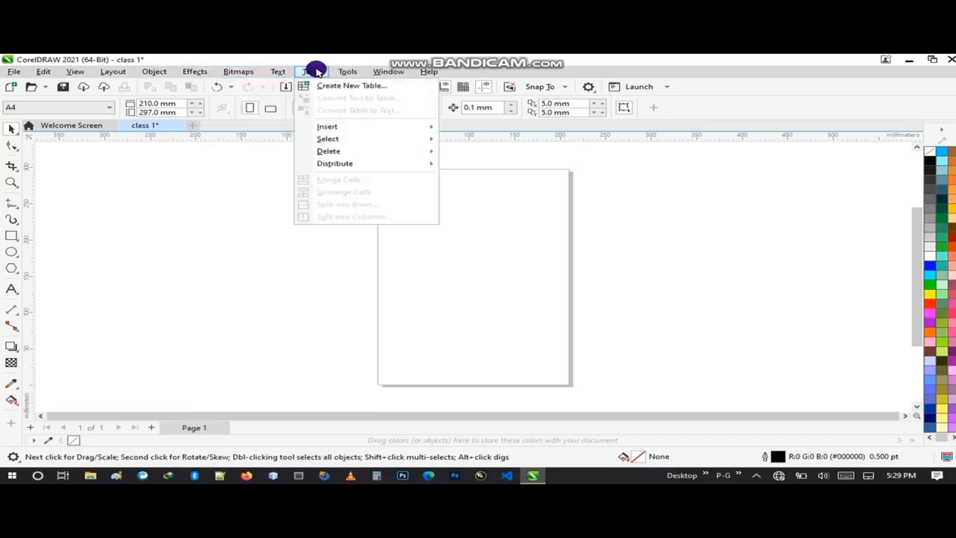
pyautogui.moveTo(380, 71)
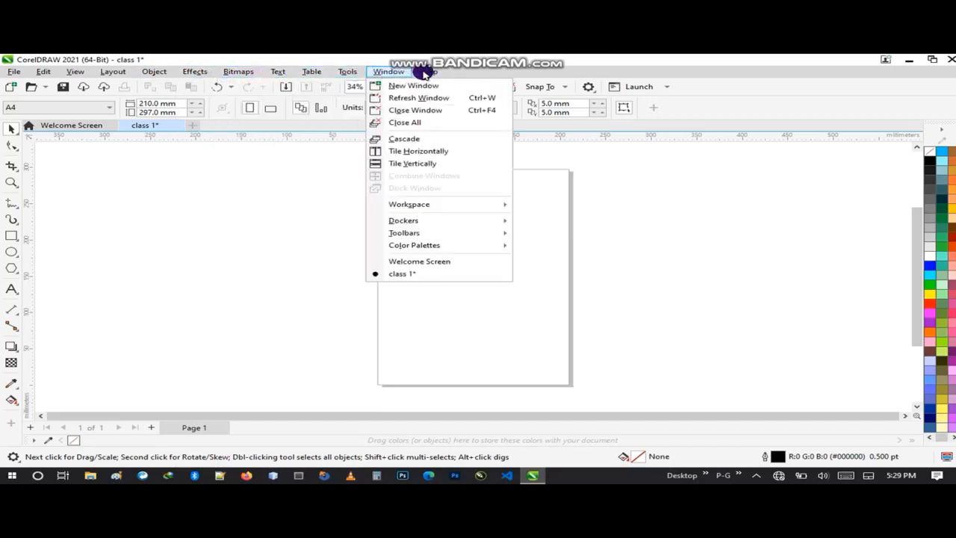
pyautogui.moveTo(430, 72)
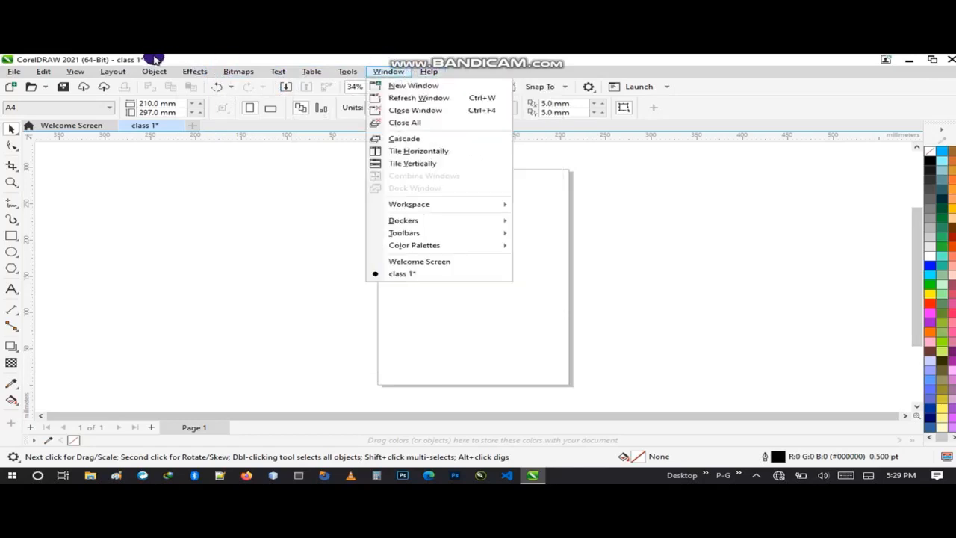
pyautogui.click(154, 58)
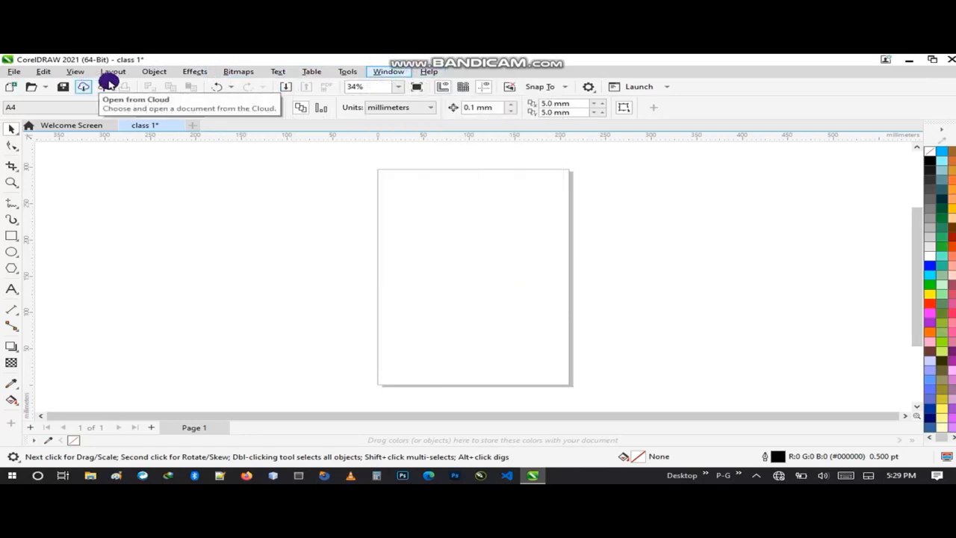
pyautogui.click(224, 71)
pyautogui.click(336, 57)
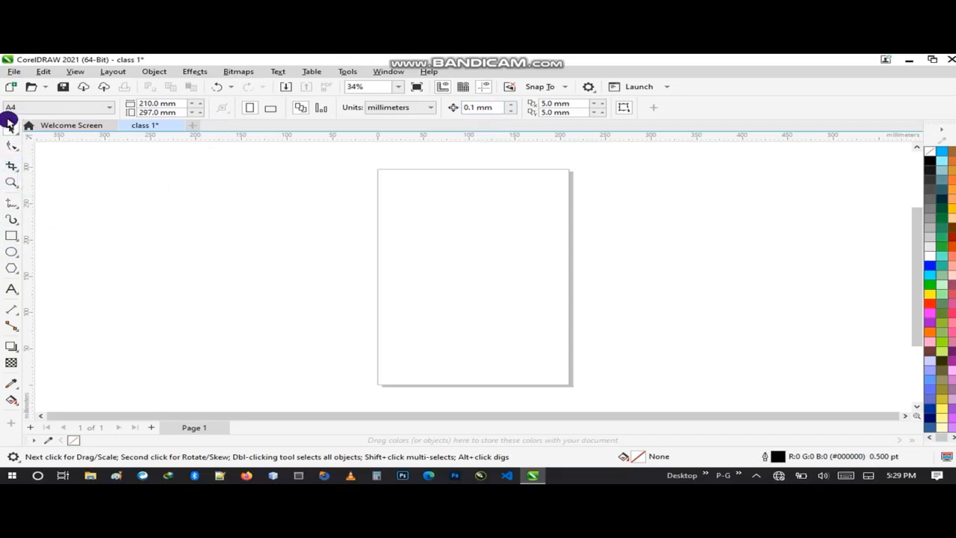
# - Draw a rectangle about 180 mm by 120 mm across the page's left edge and shift it further onto the page
pyautogui.click(11, 146)
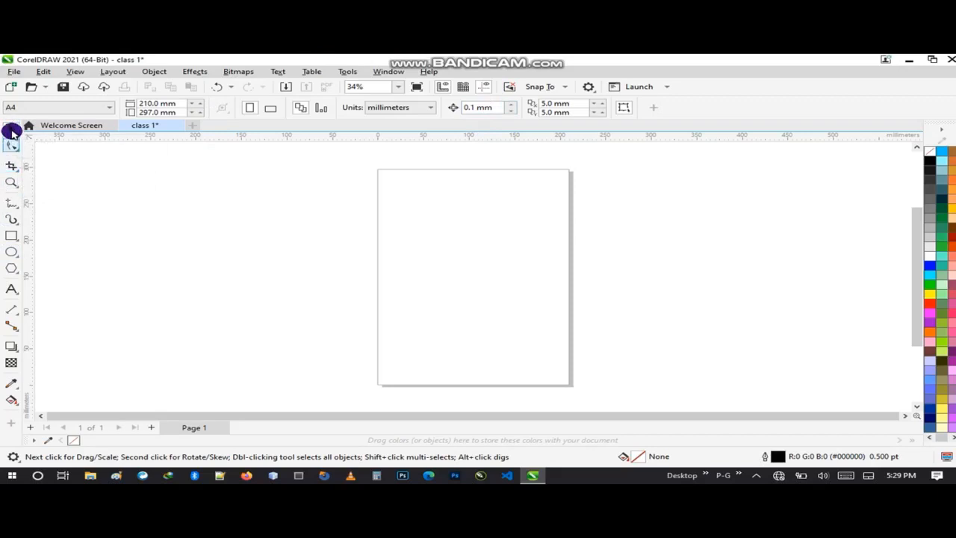
pyautogui.click(11, 235)
pyautogui.moveTo(252, 186); pyautogui.dragTo(415, 272)
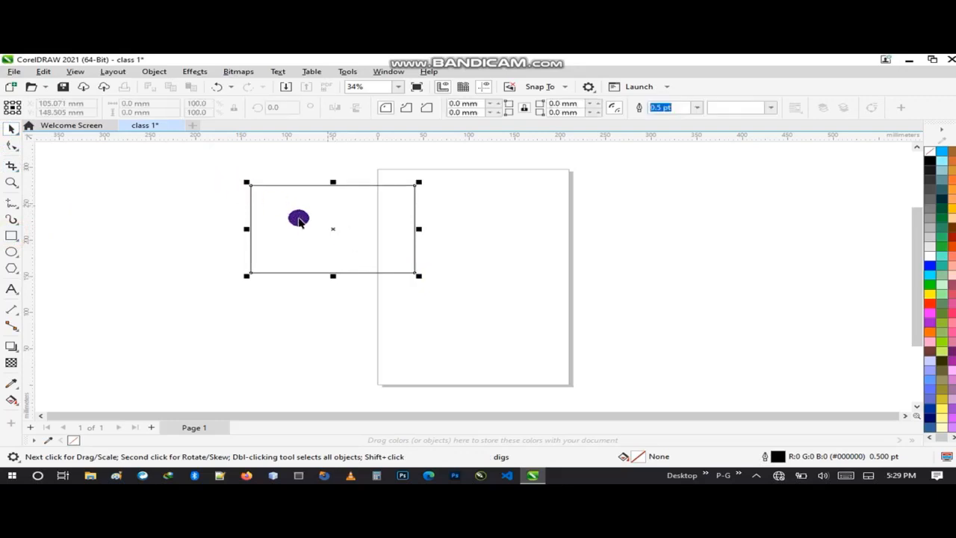
pyautogui.moveTo(305, 222); pyautogui.dragTo(352, 221)
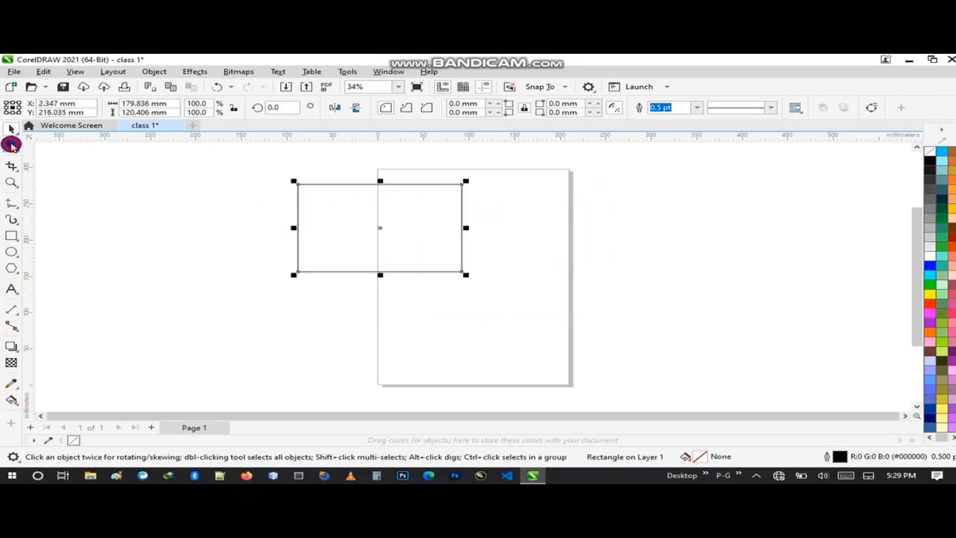
# - Round all the rectangle's corners with the Shape tool to a radius of about 60 mm
pyautogui.click(11, 144)
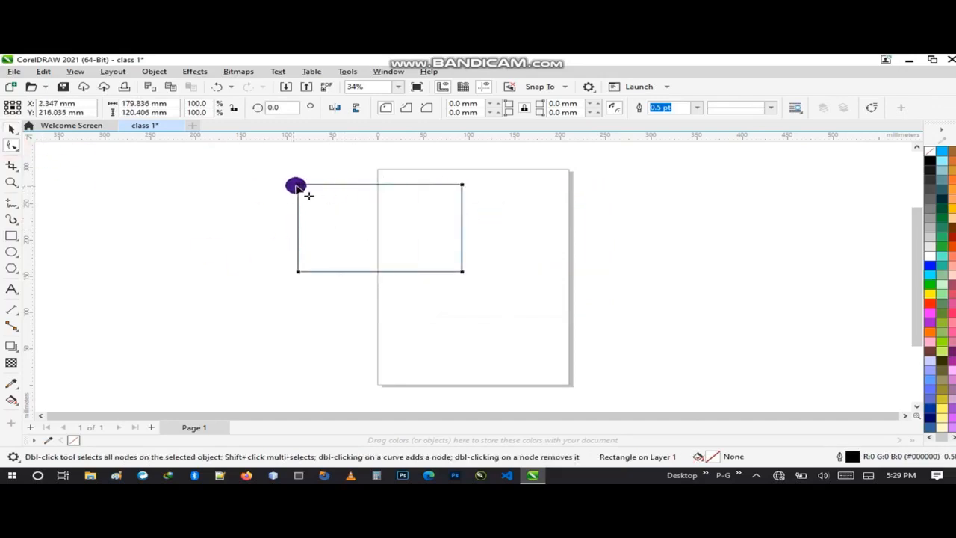
pyautogui.moveTo(299, 185); pyautogui.dragTo(300, 224)
pyautogui.click(12, 126)
# - Examine the tools grouped with the Shape tool, activate Twirl, and return to the Pick tool
pyautogui.rightClick(15, 151)
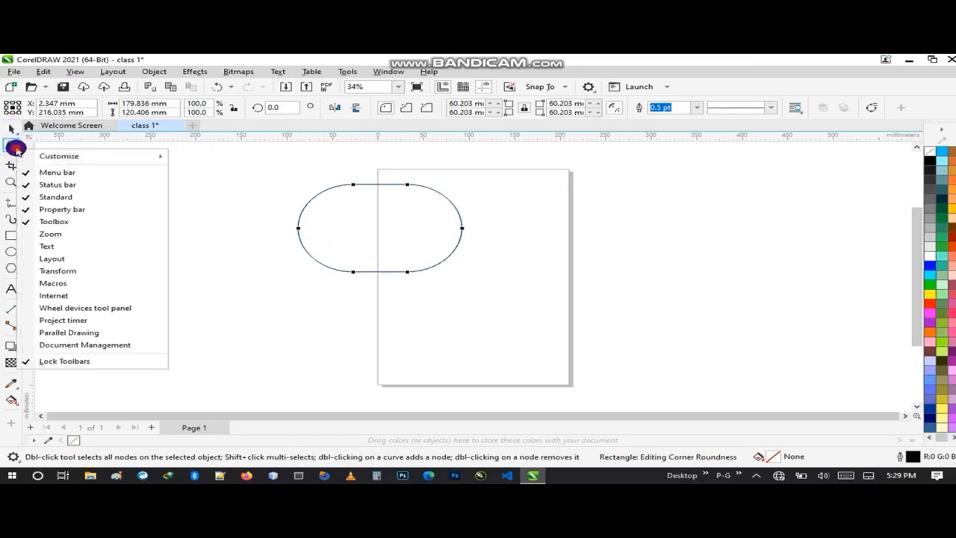
pyautogui.click(16, 148)
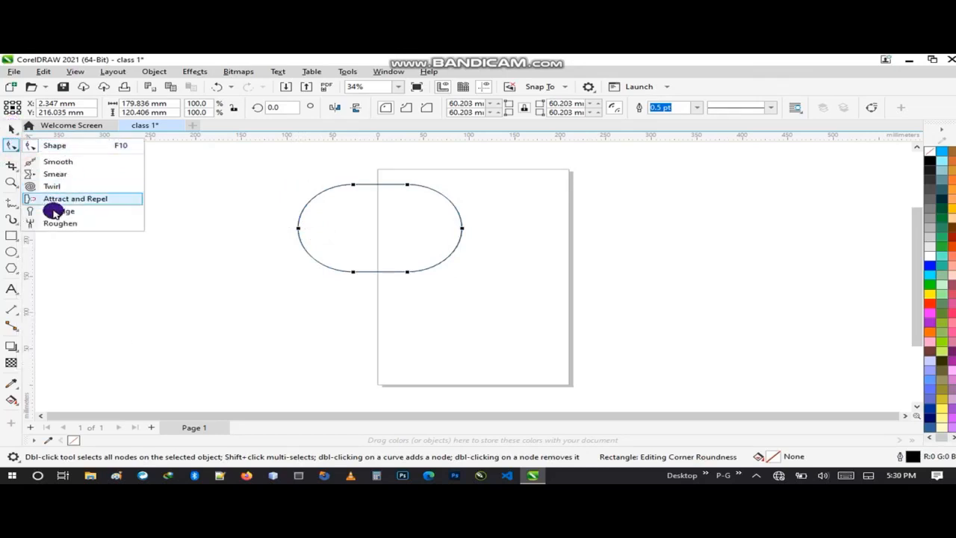
pyautogui.click(59, 185)
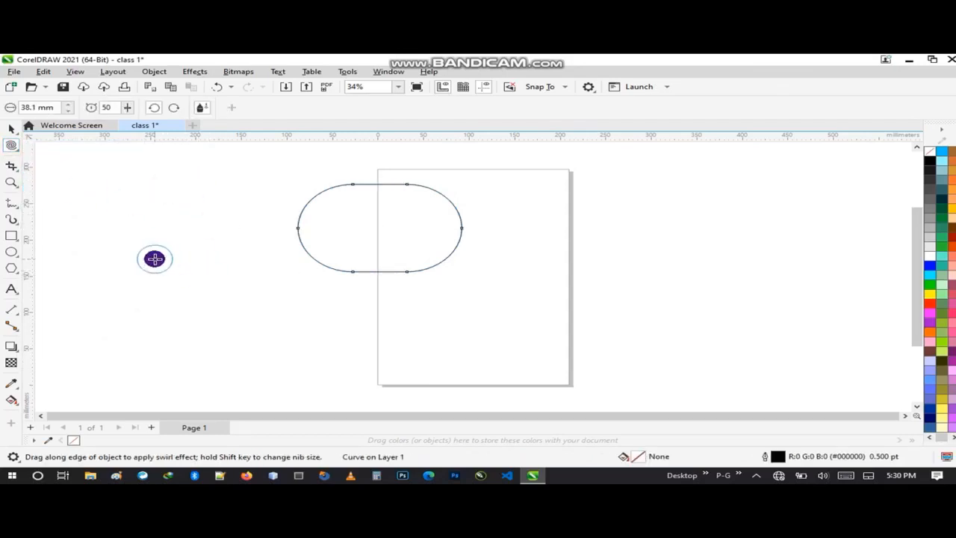
pyautogui.click(11, 128)
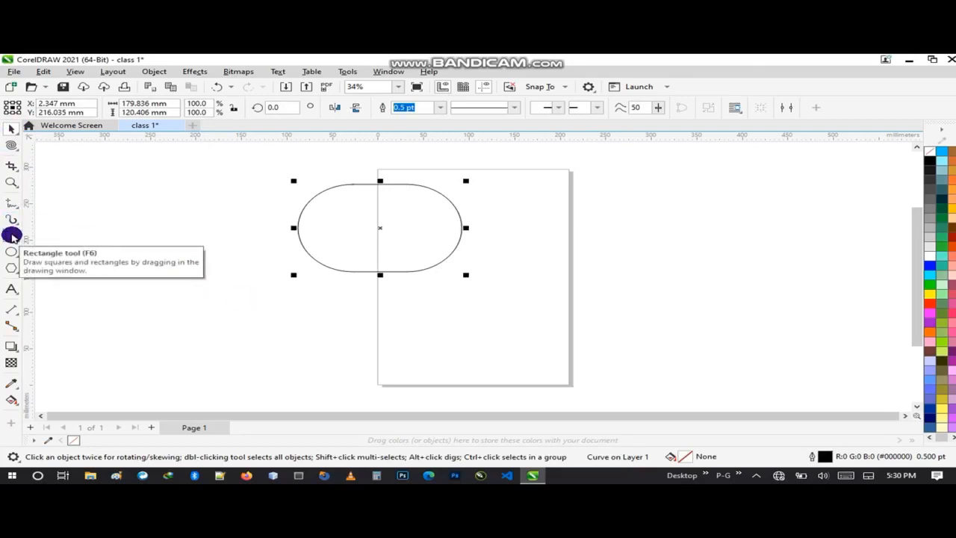
# - Draw a rectangle about 134 mm by 88 mm beside the rounded shape and a smaller rectangle to its left
pyautogui.click(12, 236)
pyautogui.moveTo(158, 215); pyautogui.dragTo(285, 282)
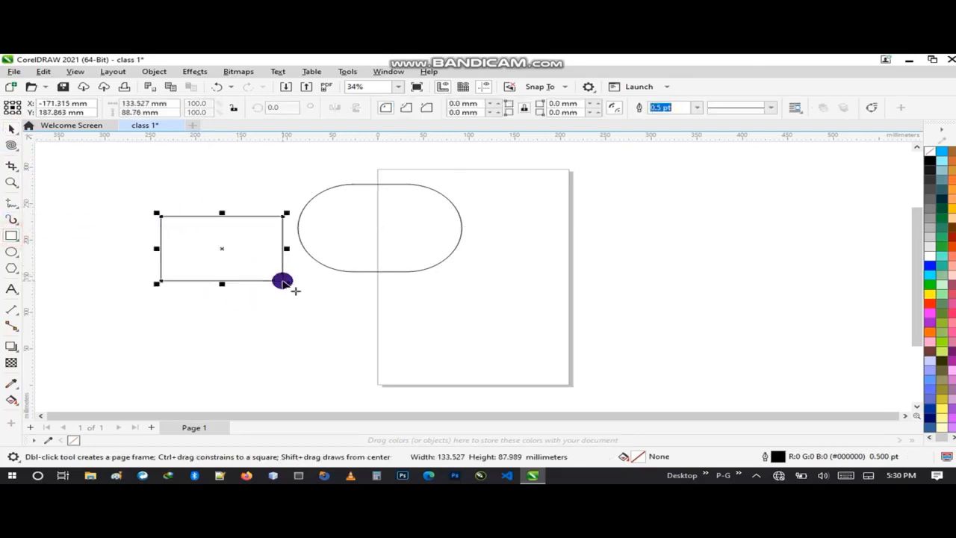
pyautogui.click(11, 253)
pyautogui.moveTo(65, 196); pyautogui.dragTo(151, 256)
# - Draw an ellipse about 103 mm by 109 mm overlapping the larger rectangle, and activate the Polygon tool
pyautogui.click(19, 253)
pyautogui.click(38, 250)
pyautogui.moveTo(203, 174); pyautogui.dragTo(304, 259)
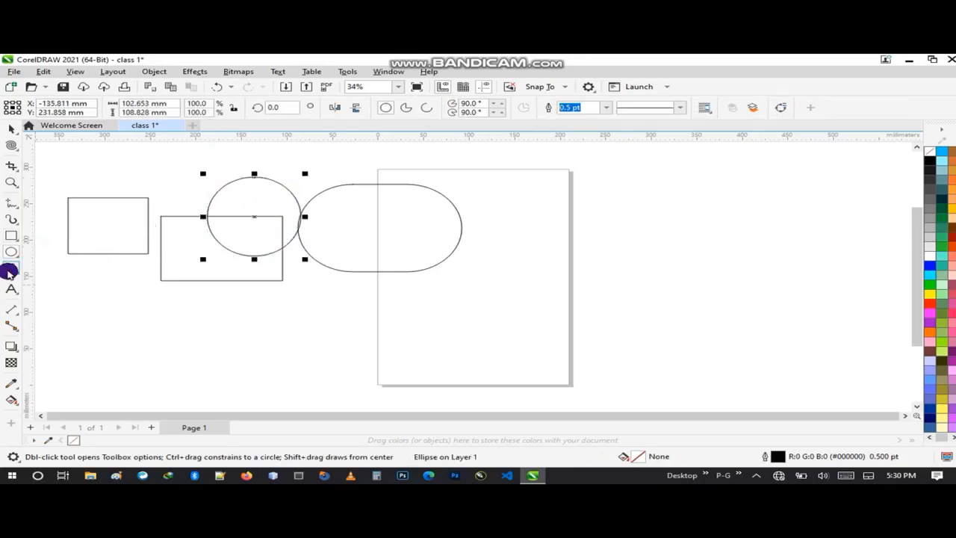
pyautogui.click(9, 272)
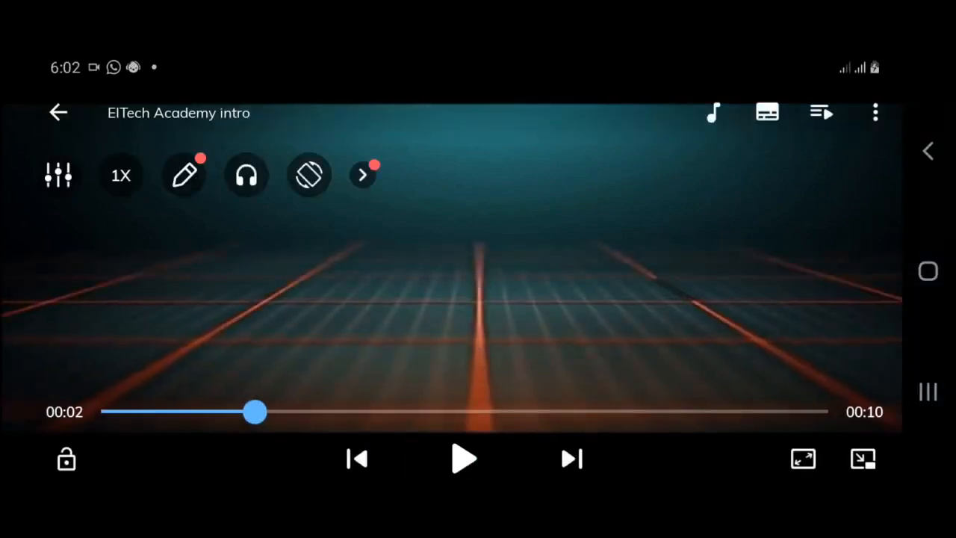
pyautogui.click(463, 459)
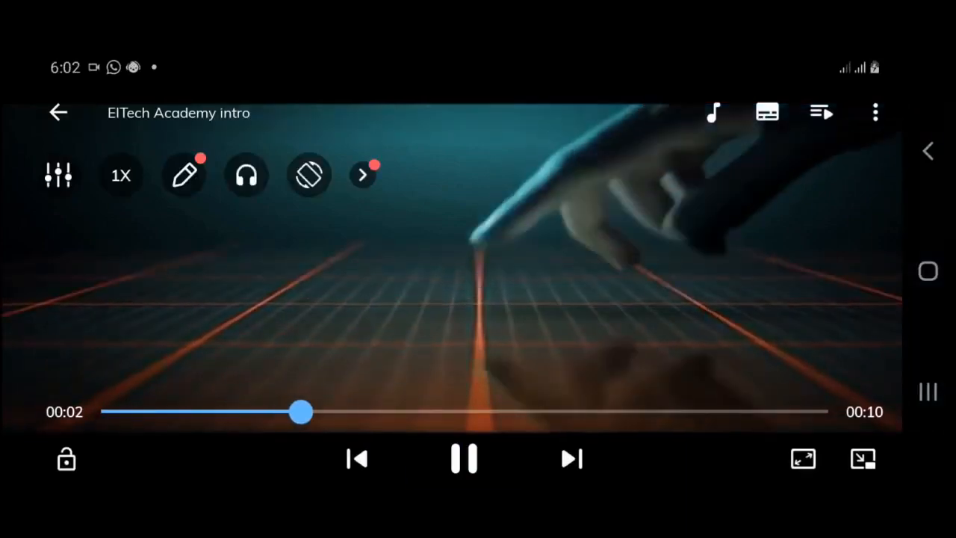
pyautogui.click(464, 458)
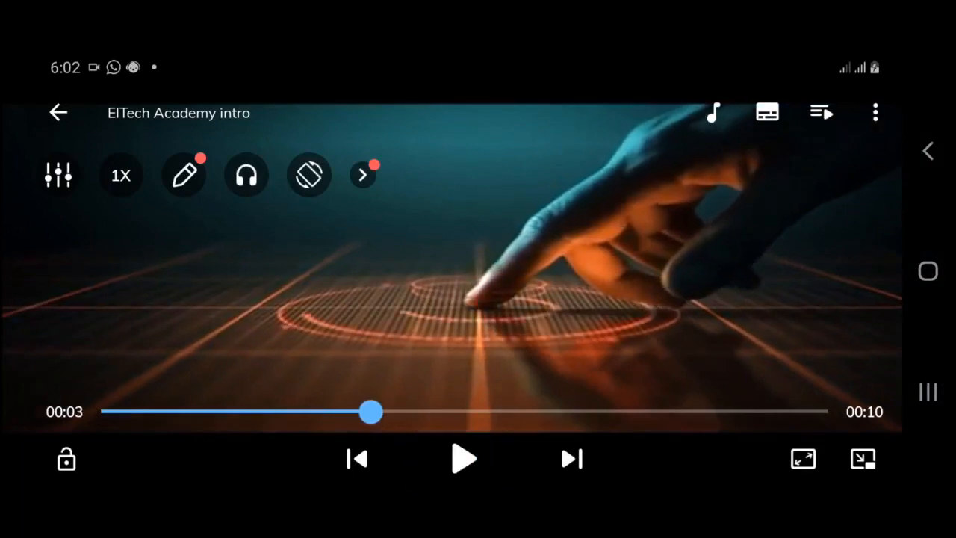
pyautogui.moveTo(478, 63); pyautogui.dragTo(478, 298)
pyautogui.scroll(-8, 463, 305)
pyautogui.scroll(-10, 464, 305)
pyautogui.scroll(2, 463, 305)
pyautogui.click(136, 295)
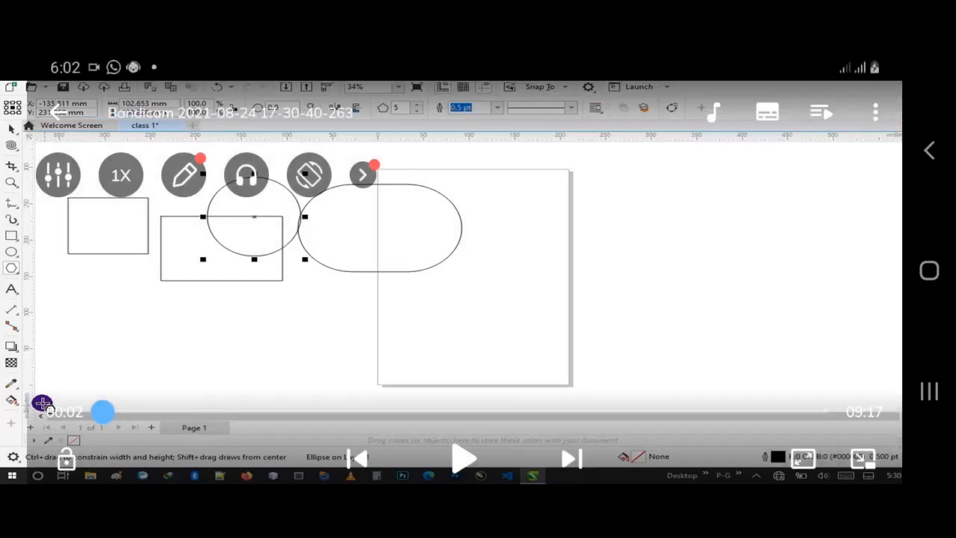
pyautogui.click(464, 459)
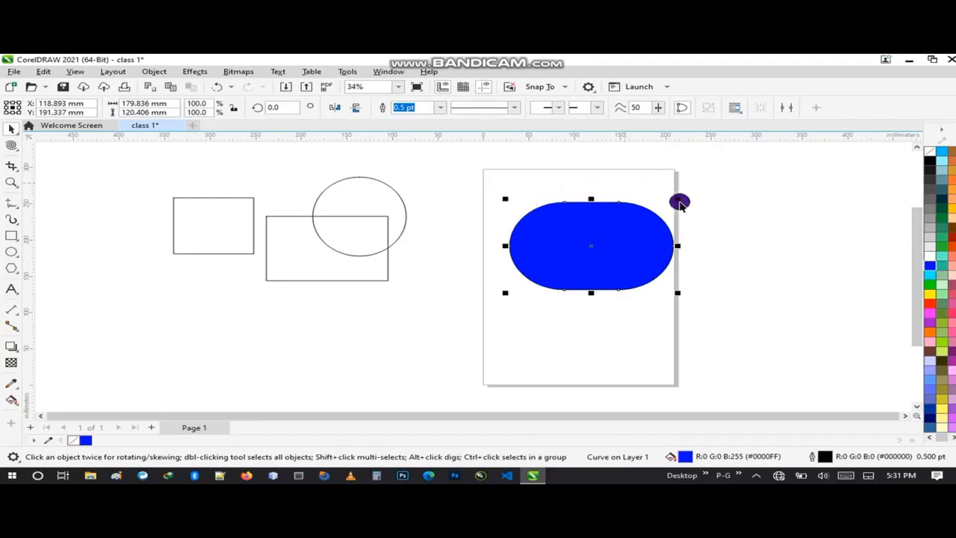
# - Set the blue shape's outline color to light gray (#E6E6E6)
pyautogui.rightClick(934, 256)
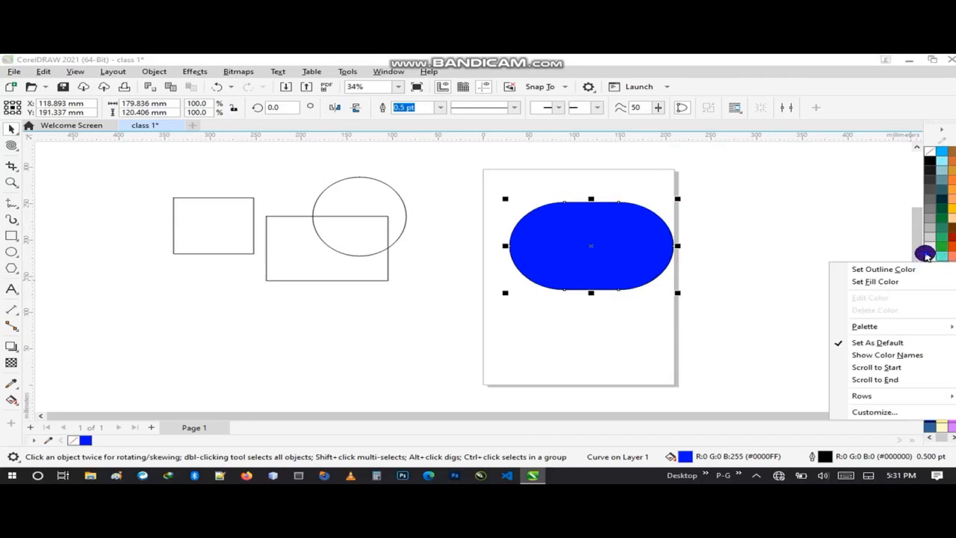
pyautogui.rightClick(925, 254)
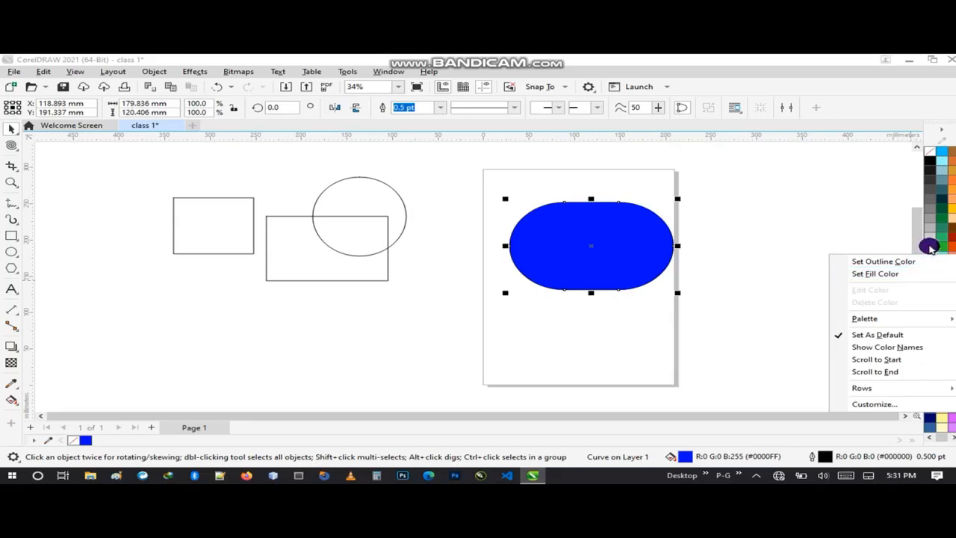
pyautogui.rightClick(928, 246)
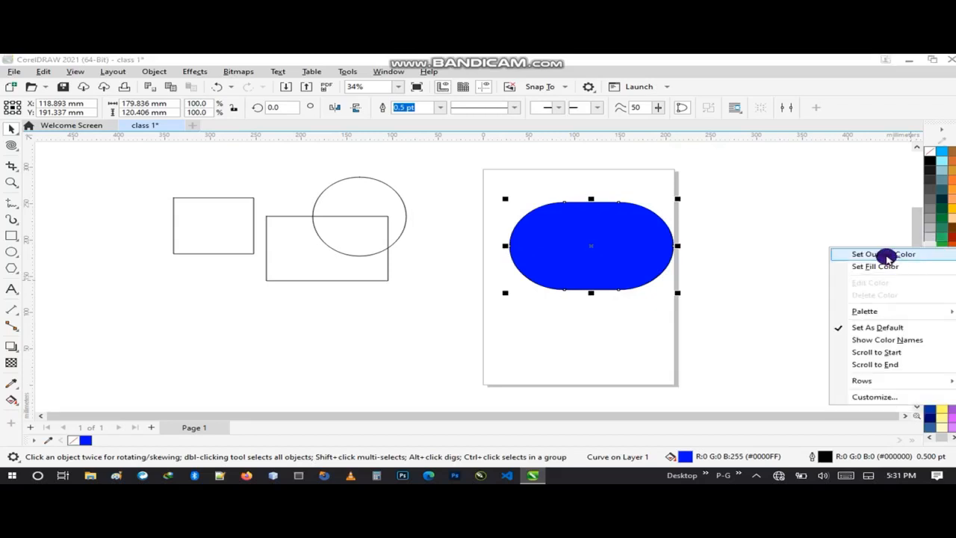
pyautogui.click(886, 255)
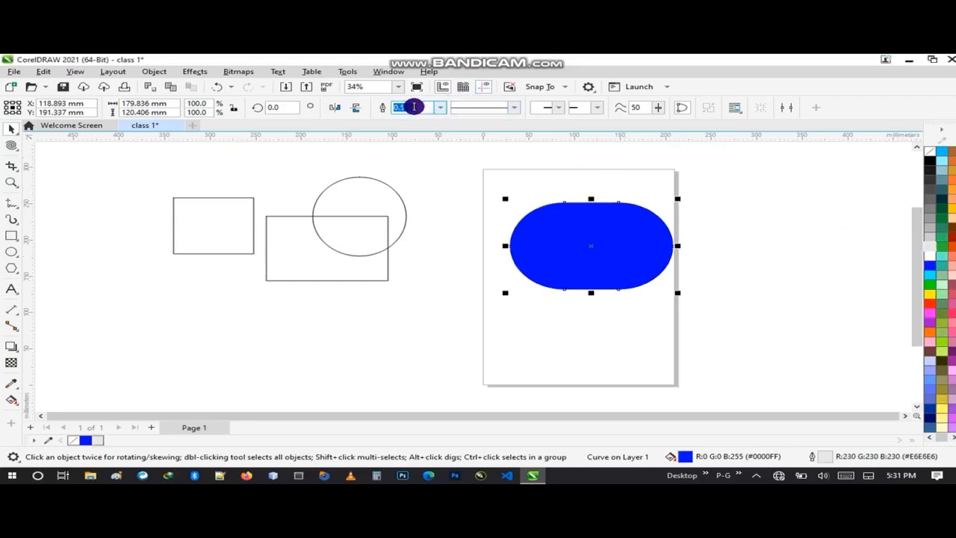
# - Set the blue shape's outline width to 8.0 pt and its outline color to brown (#663333)
pyautogui.click(441, 109)
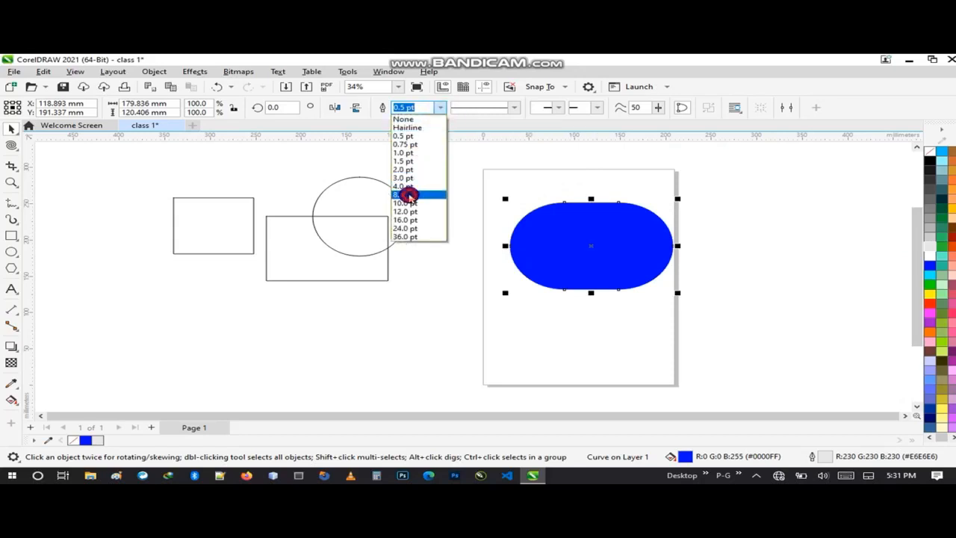
pyautogui.click(408, 195)
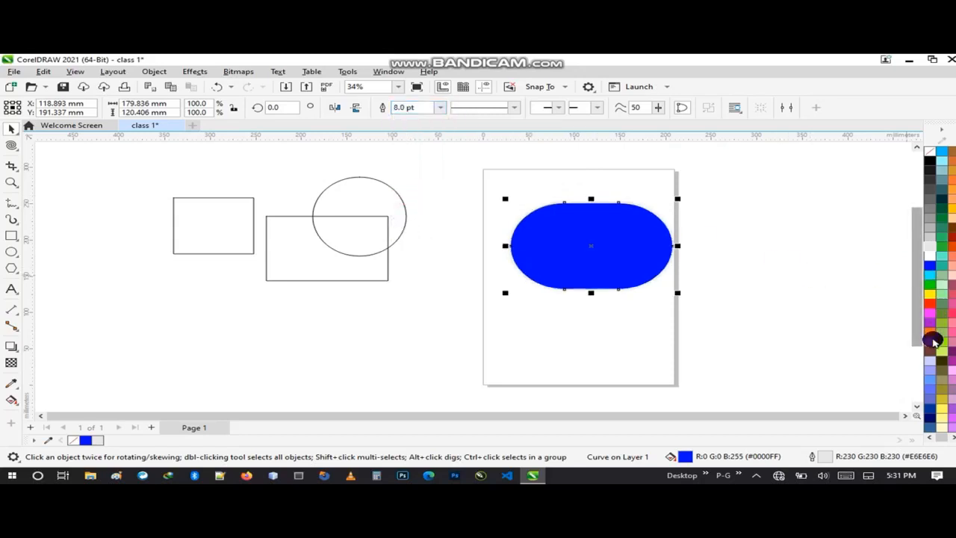
pyautogui.rightClick(930, 346)
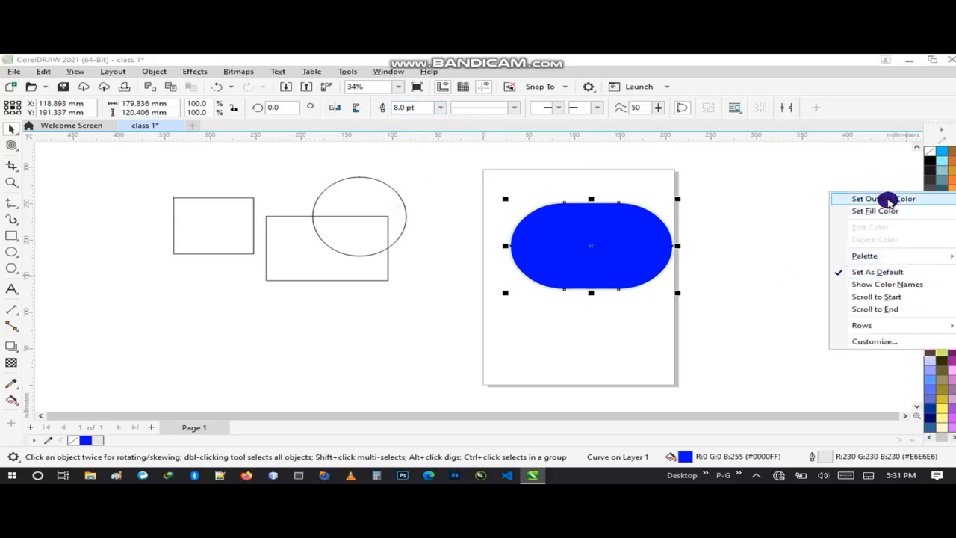
pyautogui.click(889, 199)
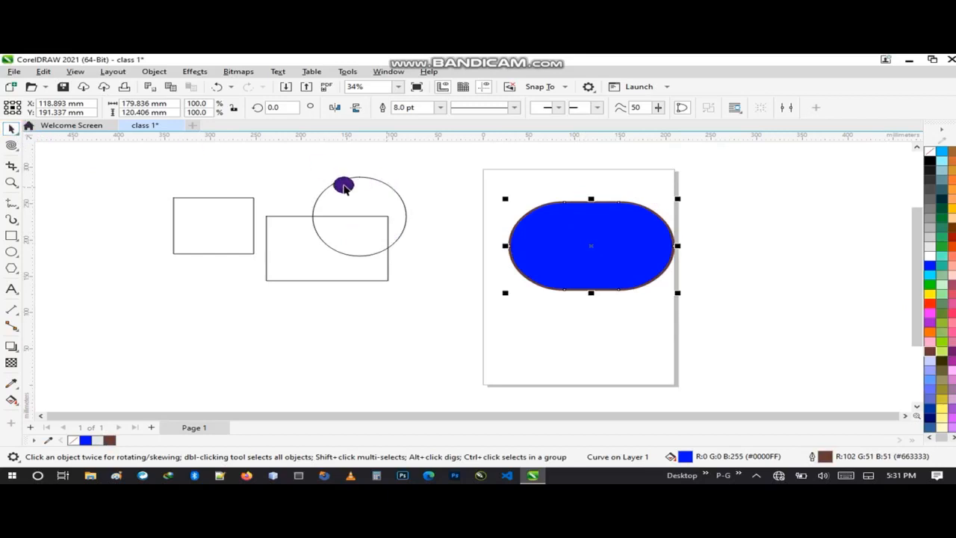
# - Move the ellipse down and left, clear of the larger unfilled rectangle
pyautogui.click(337, 184)
pyautogui.click(364, 209)
pyautogui.moveTo(456, 244); pyautogui.dragTo(304, 333)
# - Move the larger unfilled rectangle over the lower part of the blue shape and widen it to about 241 mm
pyautogui.moveTo(336, 241); pyautogui.dragTo(558, 287)
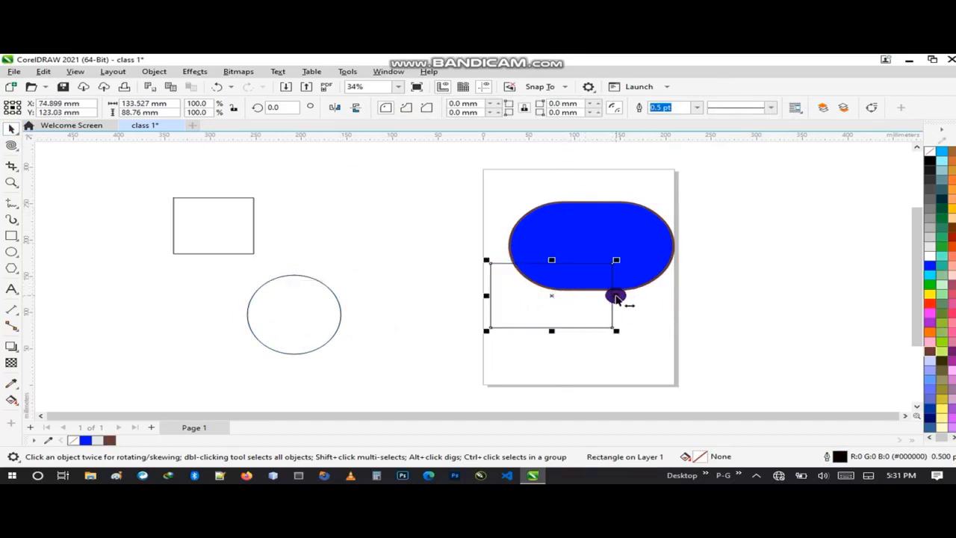
pyautogui.moveTo(620, 299); pyautogui.dragTo(717, 295)
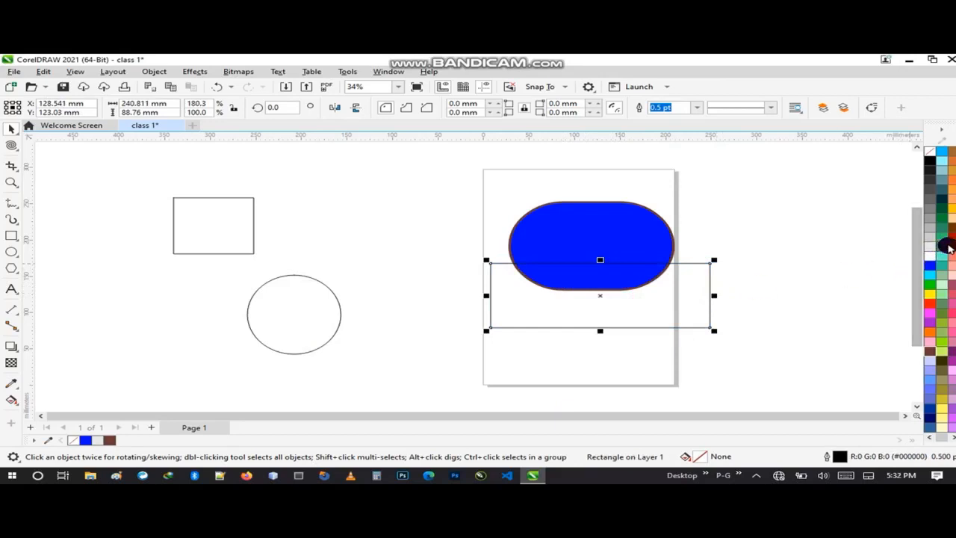
# - Fill the widened rectangle with dark red (#990000), shifting it slightly up over the blue shape, and remove its outline
pyautogui.click(947, 243)
pyautogui.moveTo(660, 307); pyautogui.dragTo(654, 298)
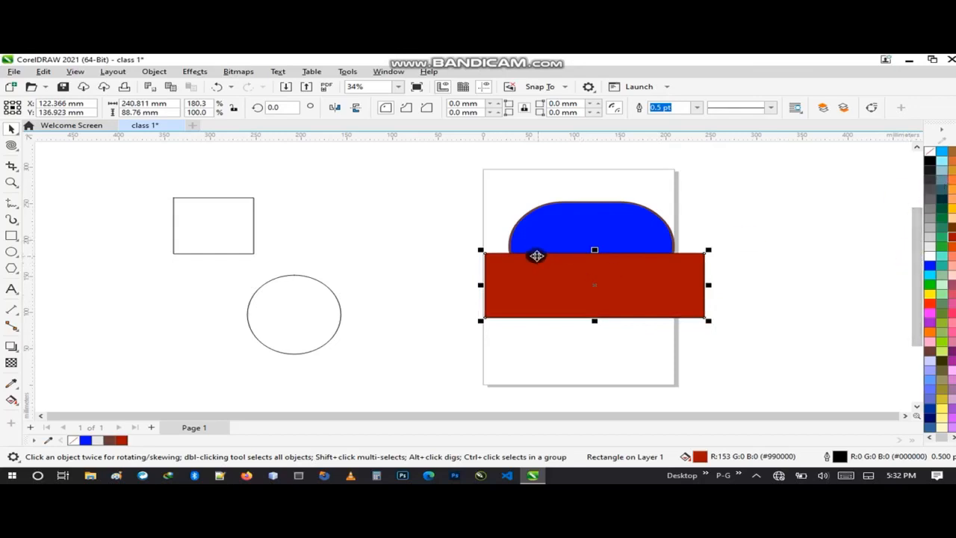
pyautogui.rightClick(926, 154)
pyautogui.click(913, 156)
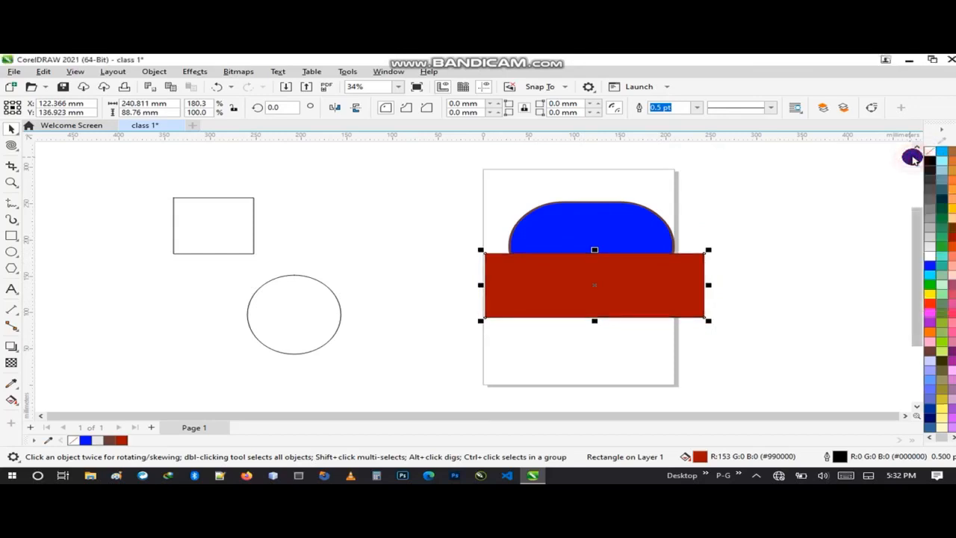
# - Move the dark red rectangle slightly up and left over the blue shape, and deselect it
pyautogui.click(819, 204)
pyautogui.moveTo(674, 300)
pyautogui.mouseDown()
pyautogui.moveTo(674, 277)
pyautogui.moveTo(668, 287)
pyautogui.mouseUp()
pyautogui.click(668, 269)
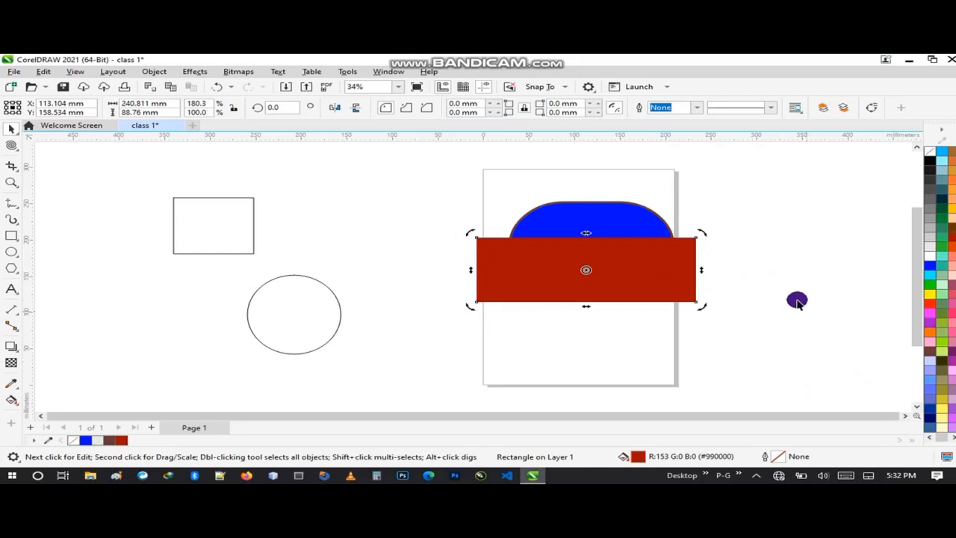
pyautogui.click(778, 273)
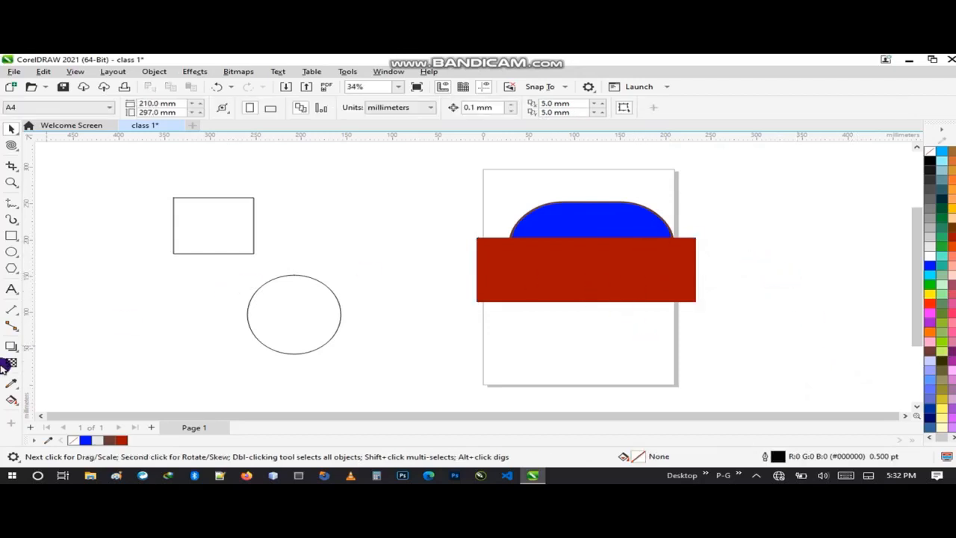
# - Sample the blue shape's fill with the Color Eyedropper and apply it to the unfilled ellipse
pyautogui.click(12, 382)
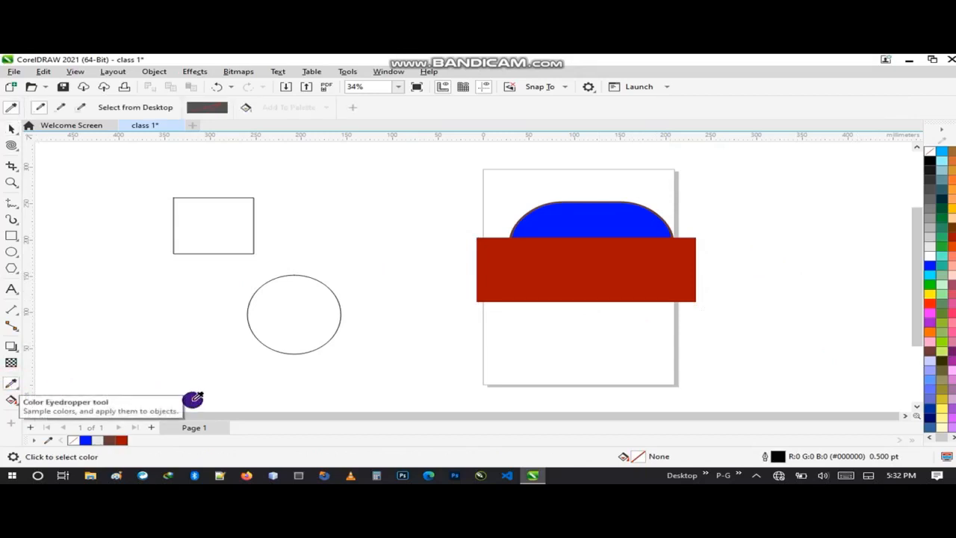
pyautogui.click(573, 221)
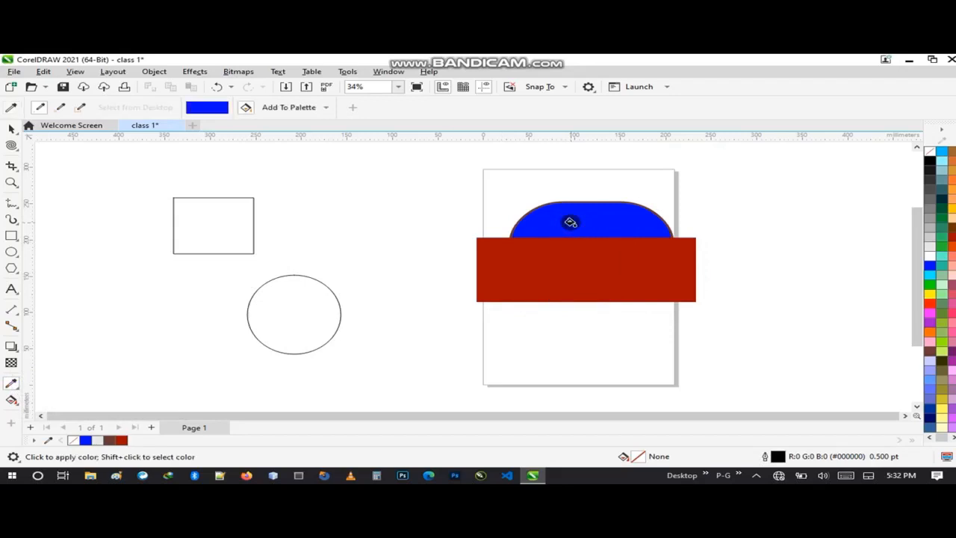
pyautogui.click(288, 311)
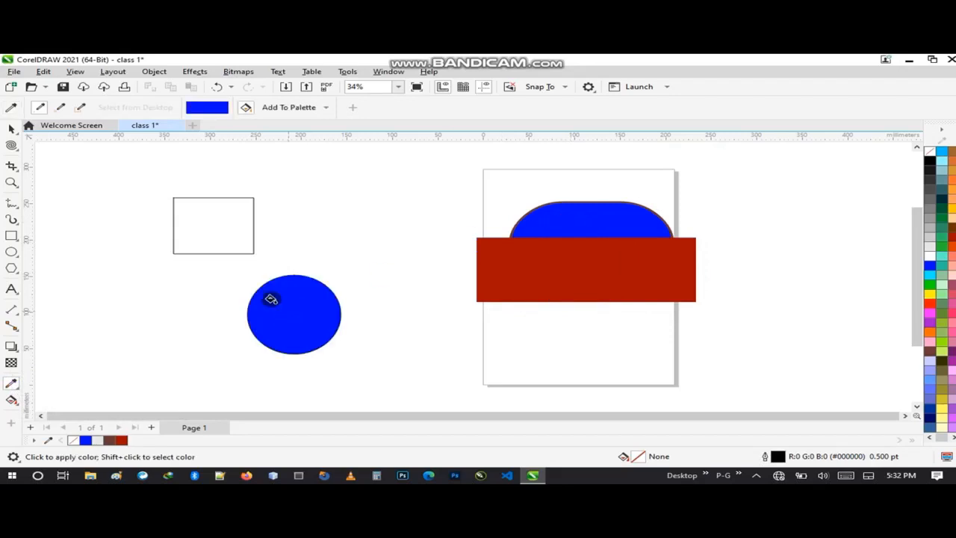
pyautogui.click(11, 128)
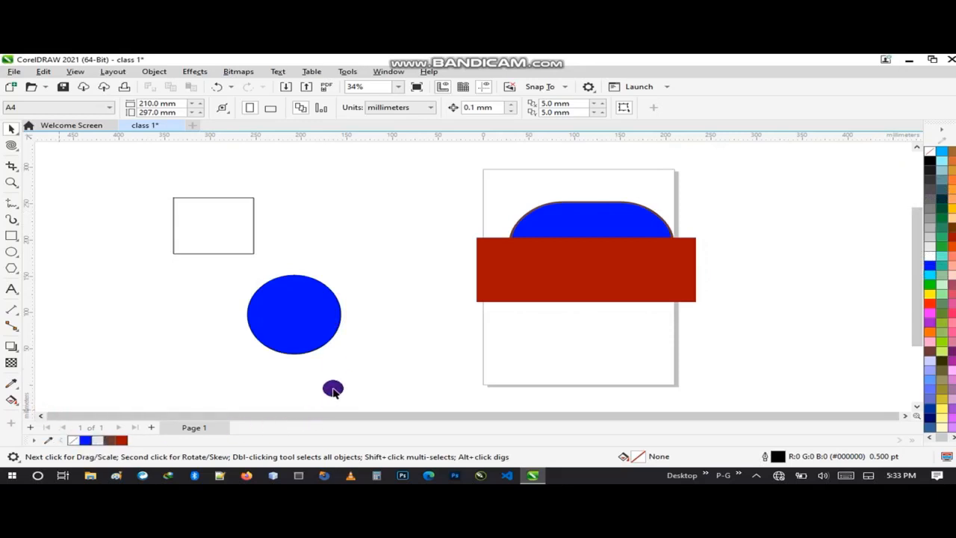
# - Move the dark red rectangle off the page, and delete it along with the blue shape, the ellipse and the small unfilled rectangle
pyautogui.moveTo(610, 284); pyautogui.dragTo(341, 248)
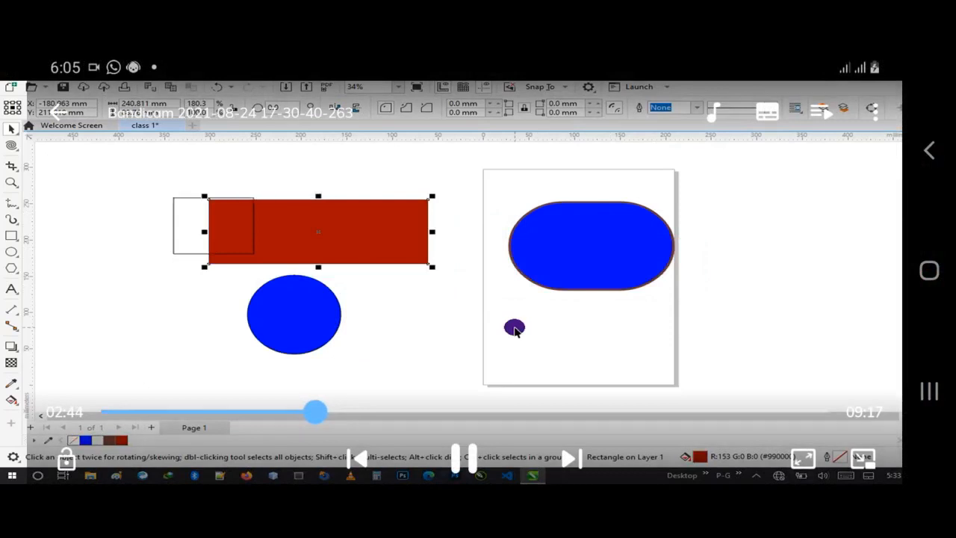
pyautogui.click(572, 237)
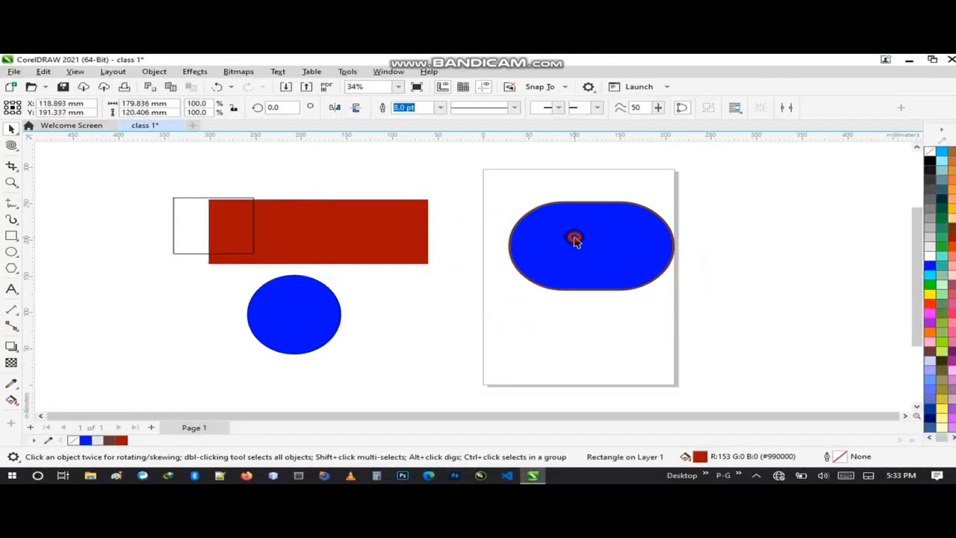
pyautogui.press('Delete')
pyautogui.click(321, 214)
pyautogui.press('Delete')
pyautogui.click(292, 319)
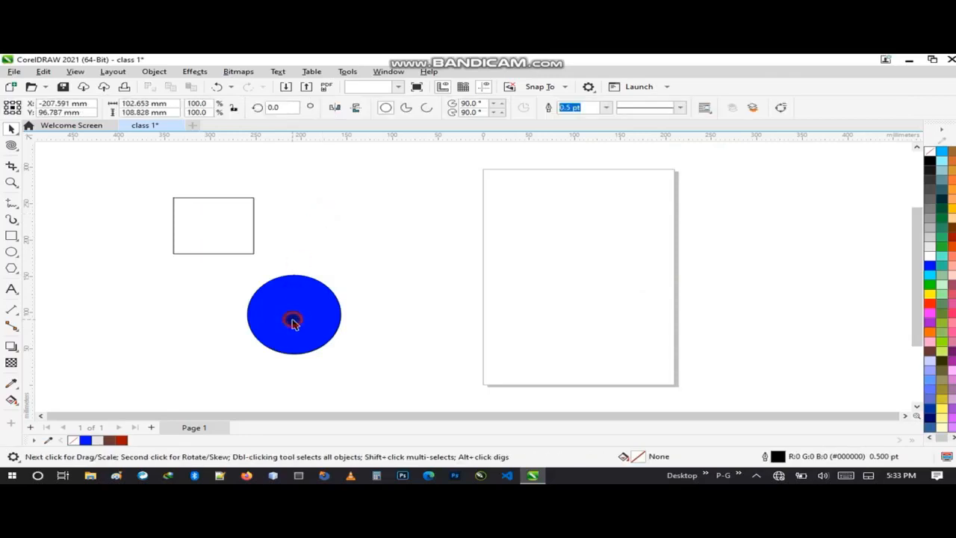
pyautogui.press('Delete')
pyautogui.click(222, 232)
pyautogui.press('Delete')
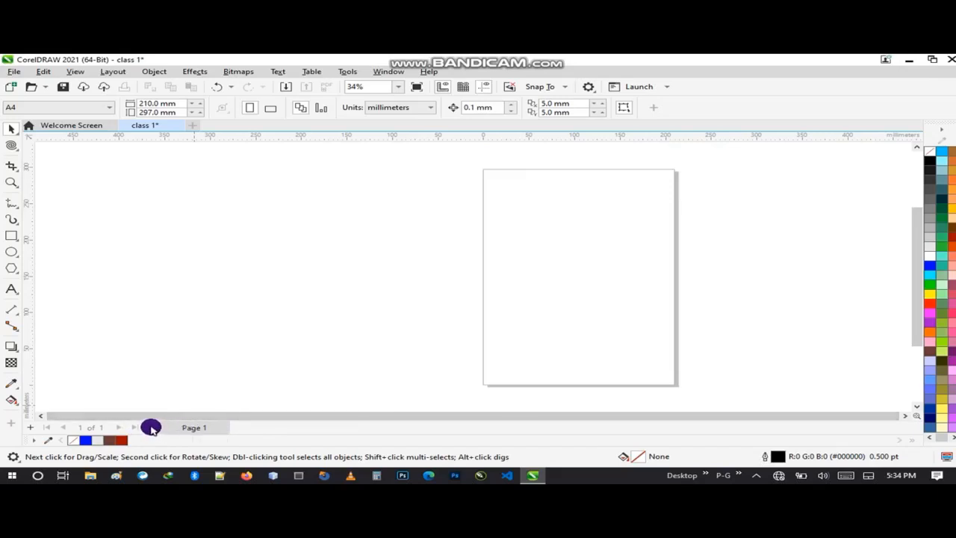
# - Add a second page after Page 1 and rename Page 1 as "first"
pyautogui.click(151, 427)
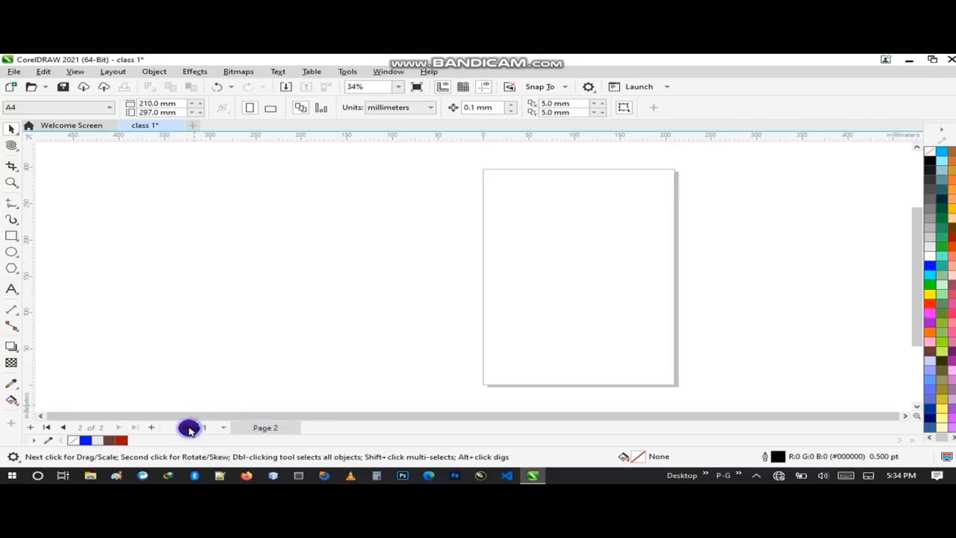
pyautogui.rightClick(190, 428)
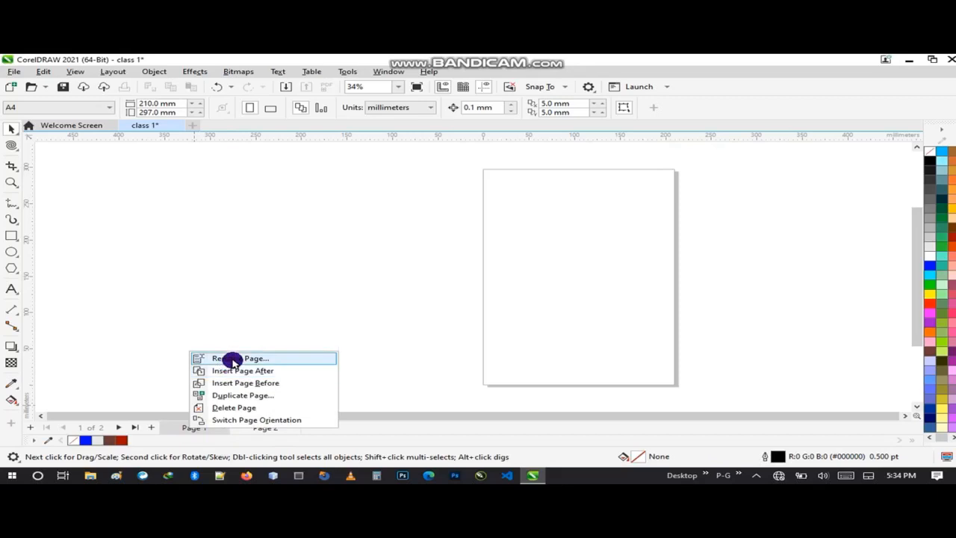
pyautogui.click(231, 359)
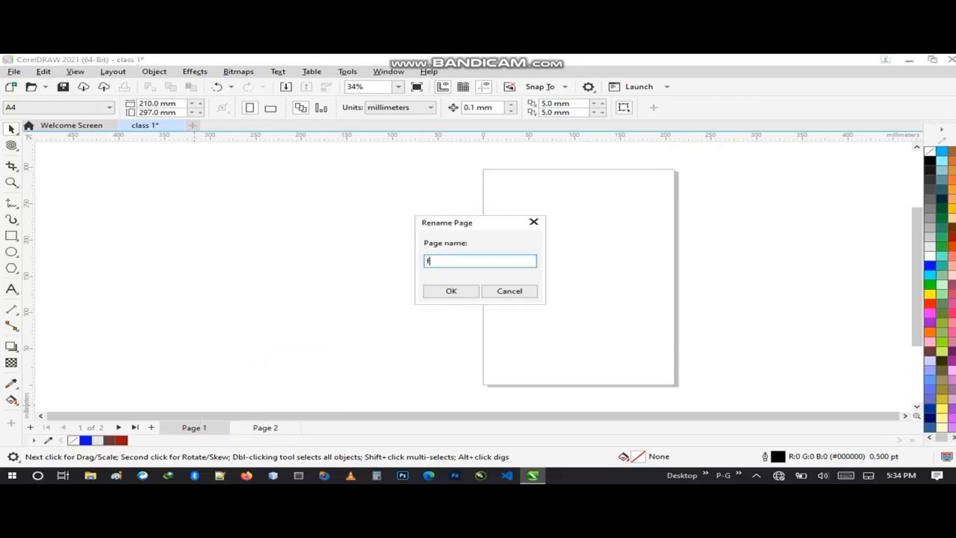
pyautogui.press('Return')
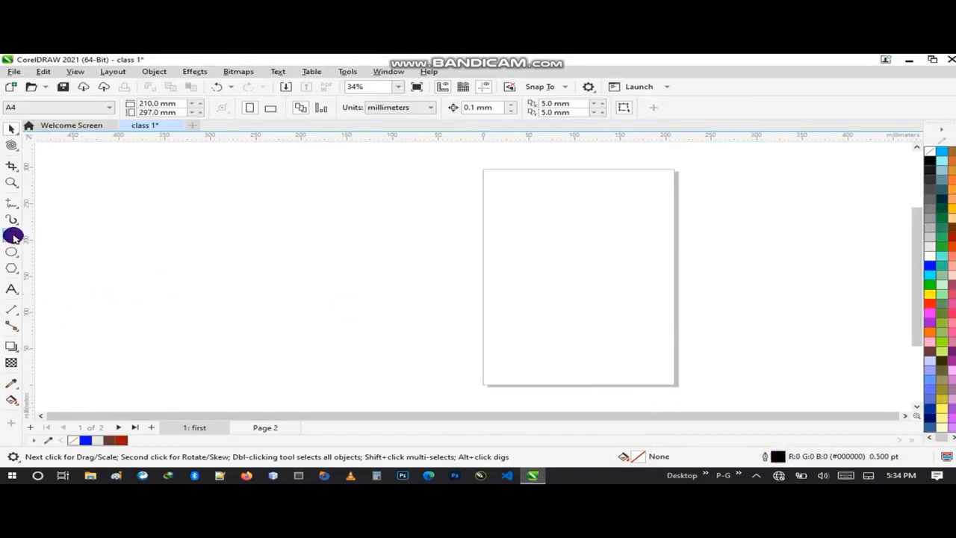
# - Draw a pentagon about 228 by 237 mm beside the page, with a #1A1A1A fill and a dark brown (#663333) outline
pyautogui.click(13, 271)
pyautogui.moveTo(290, 224); pyautogui.dragTo(379, 278)
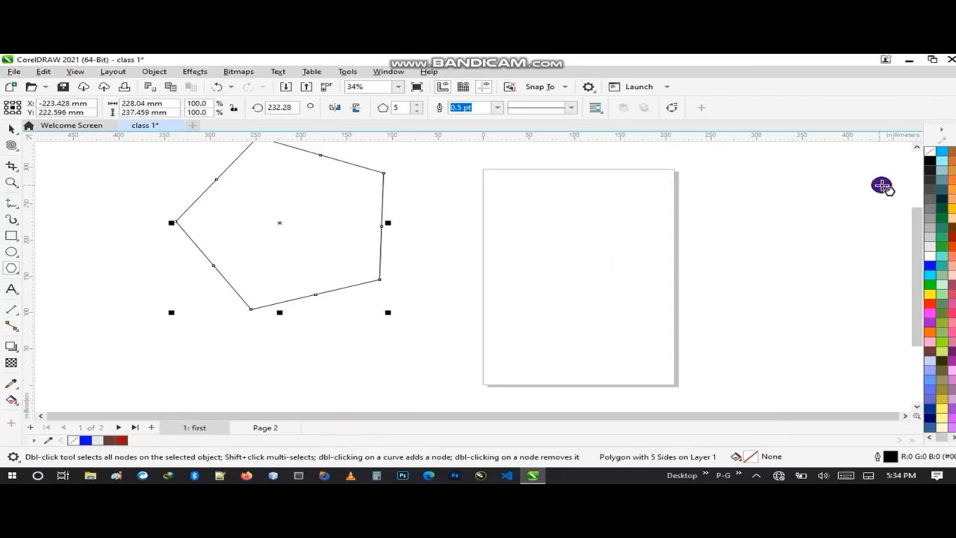
pyautogui.click(930, 170)
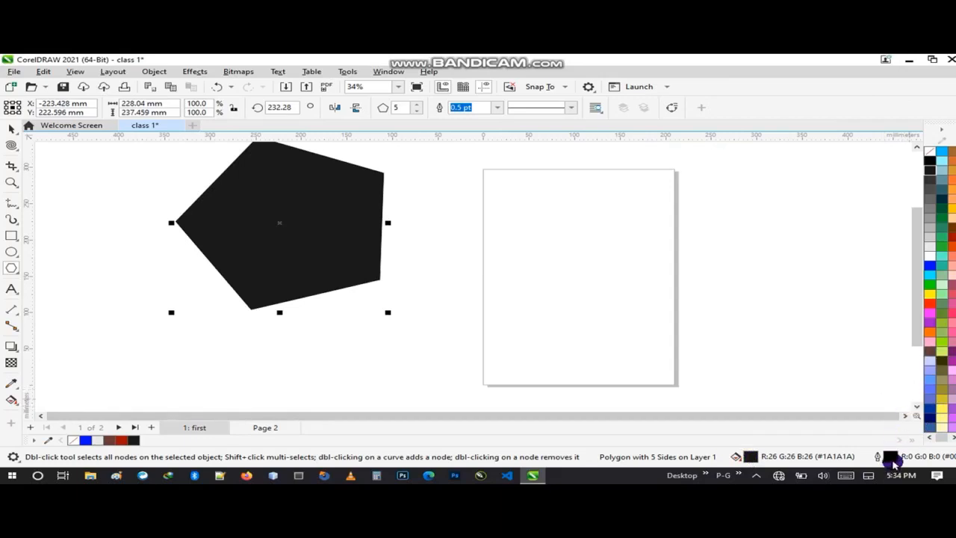
pyautogui.rightClick(928, 350)
pyautogui.click(870, 198)
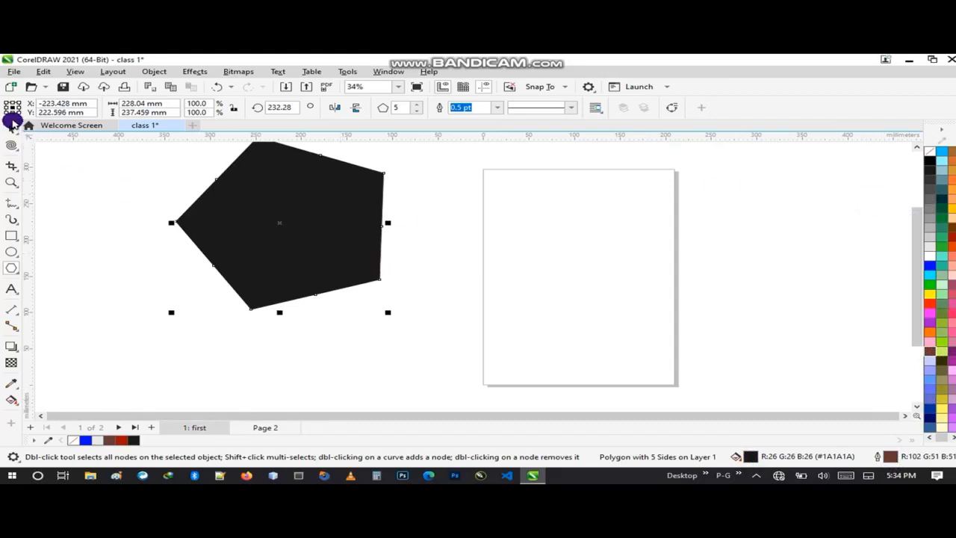
# - Draw a second pentagon about 215 by 216 mm over the first, fill it with dark brown (#663333) and move it onto the page
pyautogui.click(12, 130)
pyautogui.moveTo(308, 241); pyautogui.dragTo(400, 280)
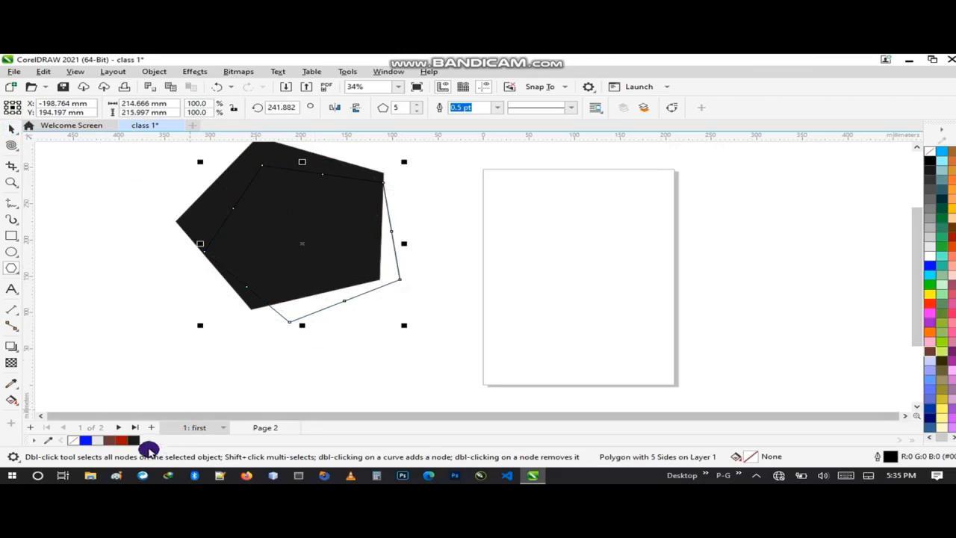
pyautogui.click(108, 441)
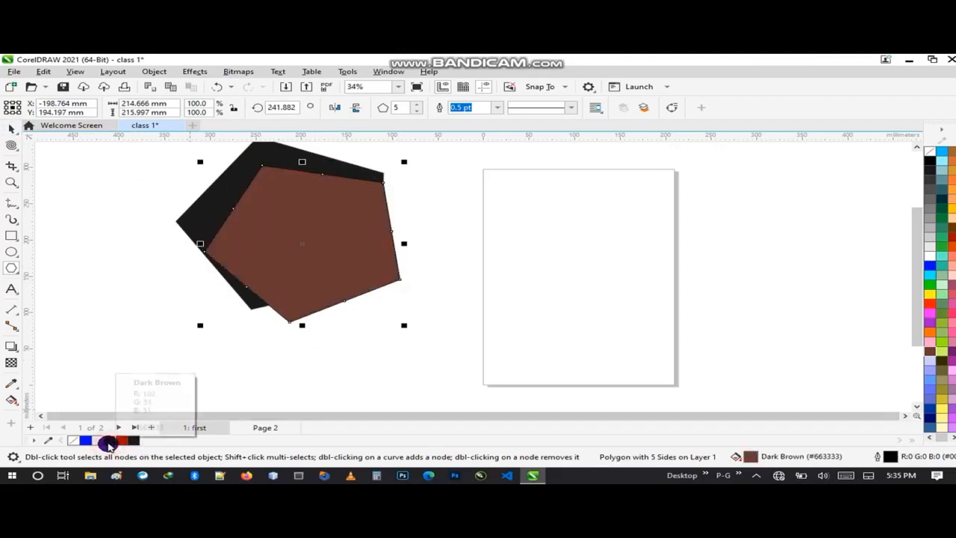
pyautogui.click(10, 128)
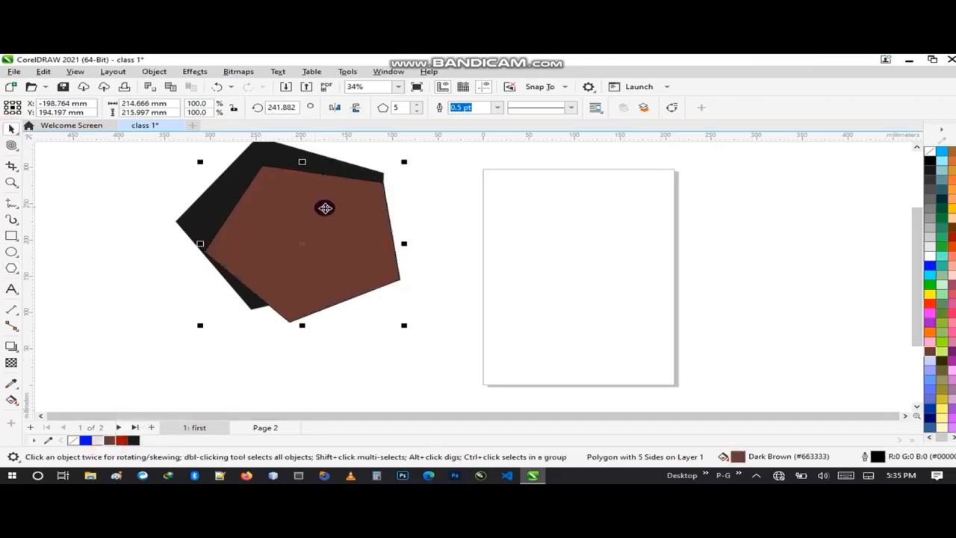
pyautogui.moveTo(344, 227); pyautogui.dragTo(582, 261)
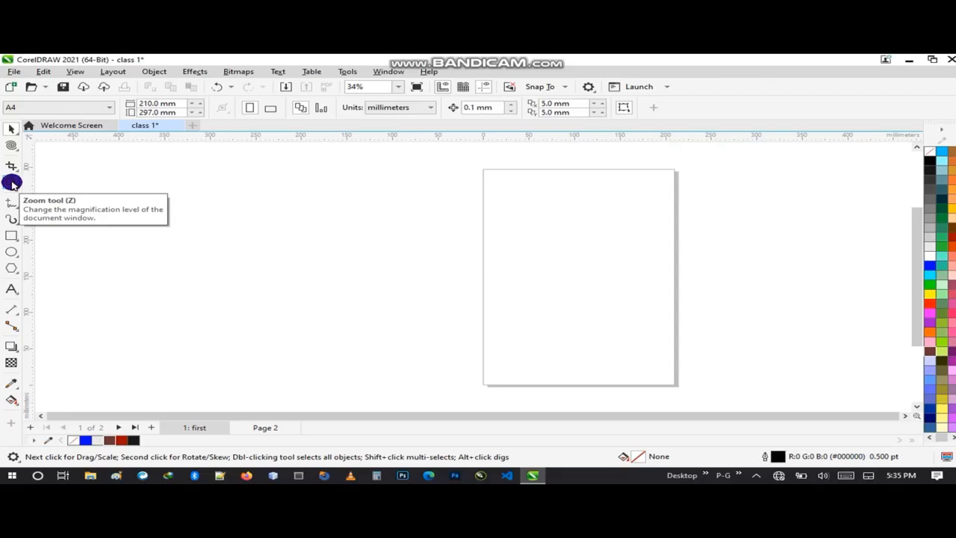
# - Draw a rectangle about 89 mm wide and 66 mm high near the page's upper-left corner
pyautogui.click(11, 183)
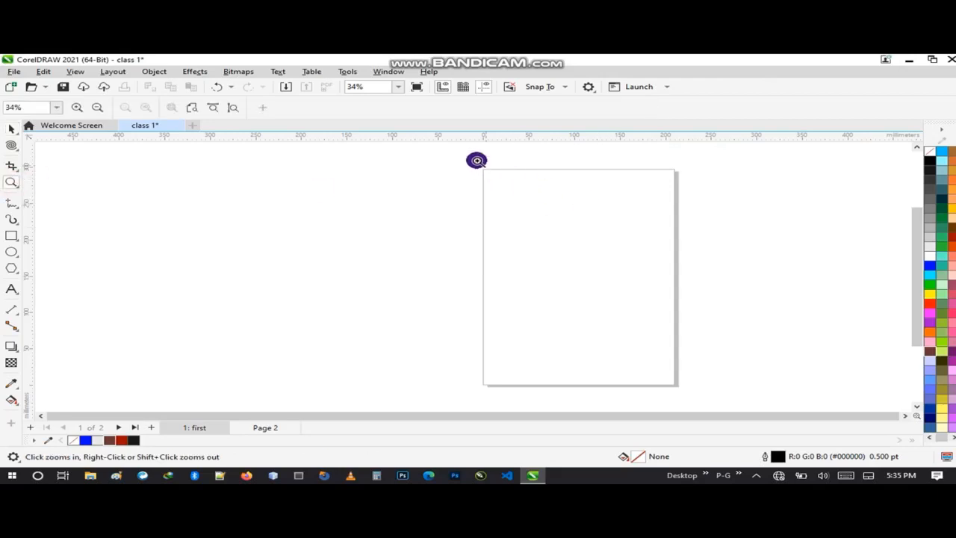
pyautogui.moveTo(476, 161); pyautogui.dragTo(687, 391)
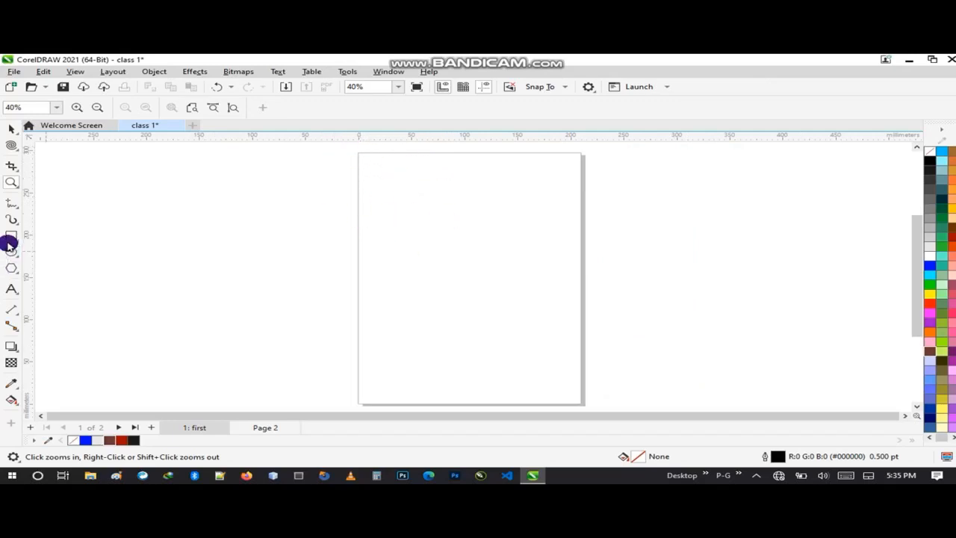
pyautogui.click(9, 235)
pyautogui.moveTo(375, 164); pyautogui.dragTo(470, 221)
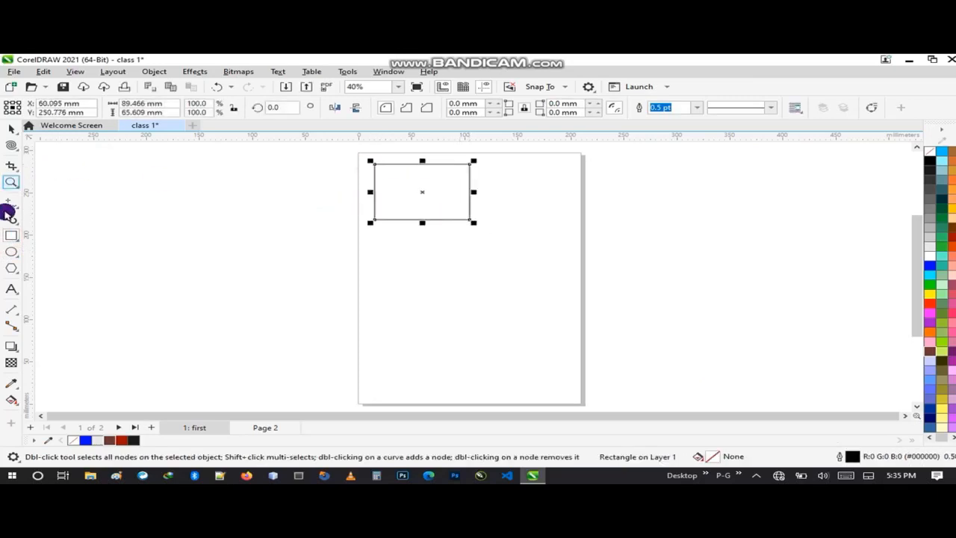
# - Magnify the rectangle with the Zoom tool, trying one level closer and returning to the 134% view
pyautogui.click(7, 185)
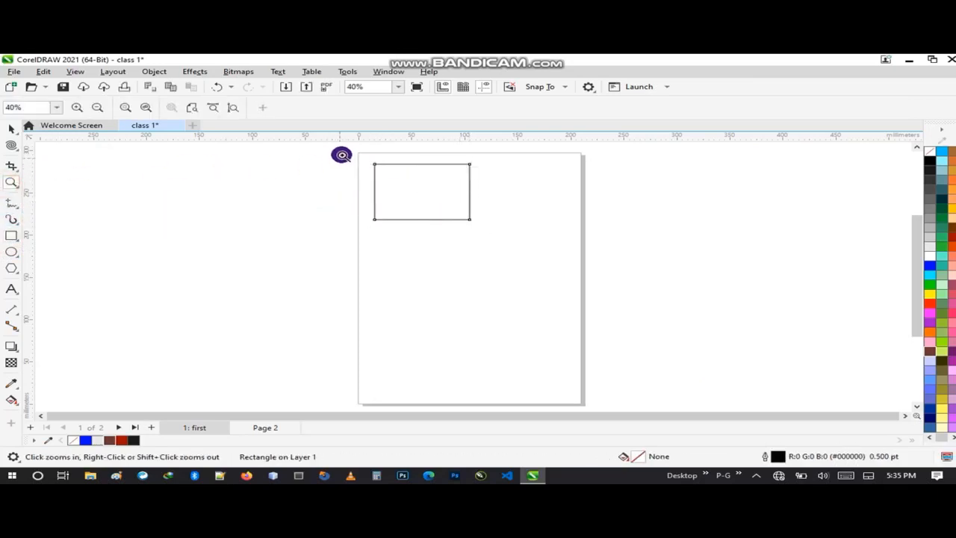
pyautogui.moveTo(348, 153); pyautogui.dragTo(503, 231)
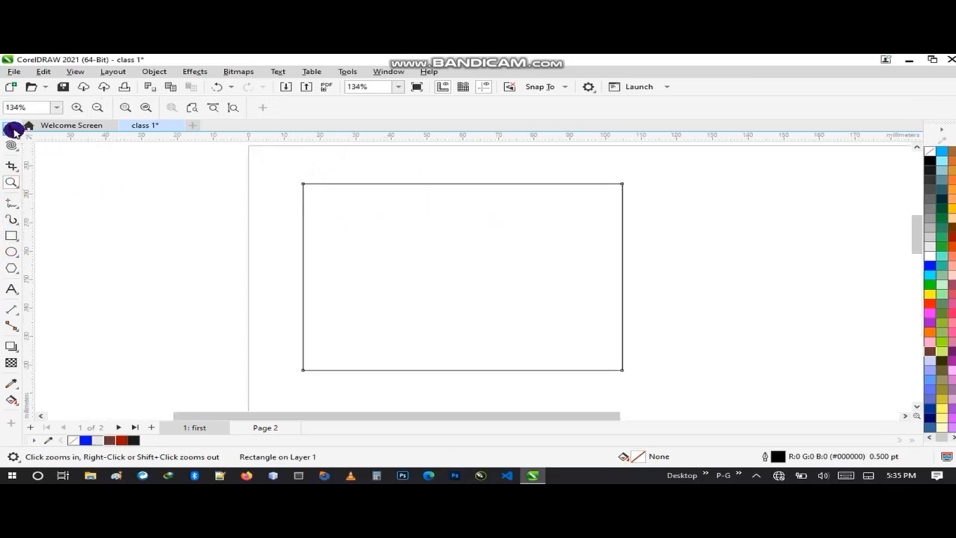
pyautogui.click(12, 129)
pyautogui.click(455, 271)
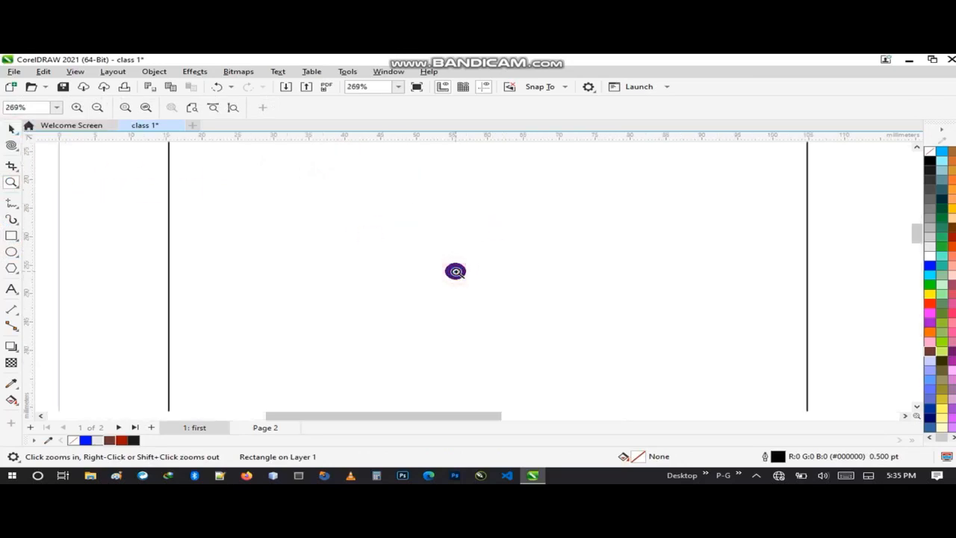
pyautogui.rightClick(455, 271)
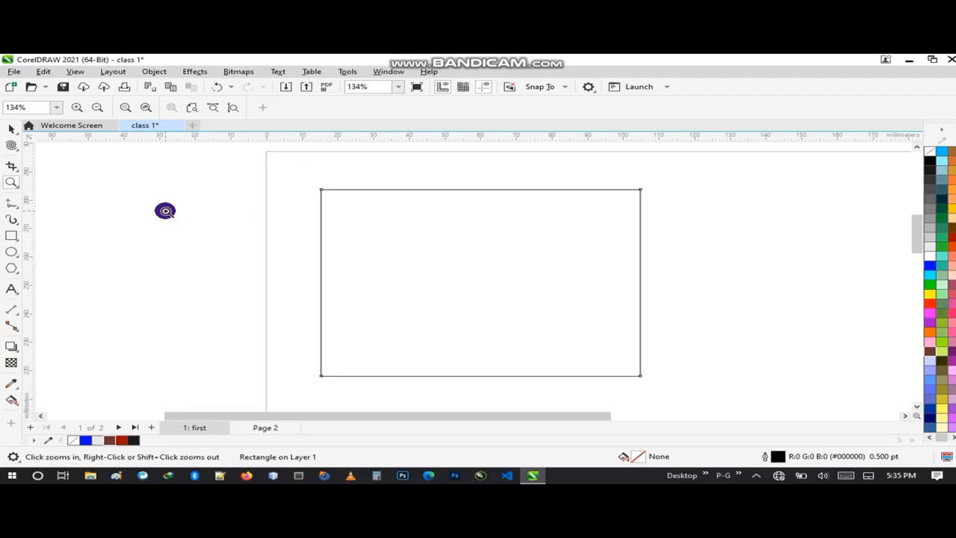
# - Move the rectangle about 7 mm left and 2 mm down, and delete it
pyautogui.click(10, 128)
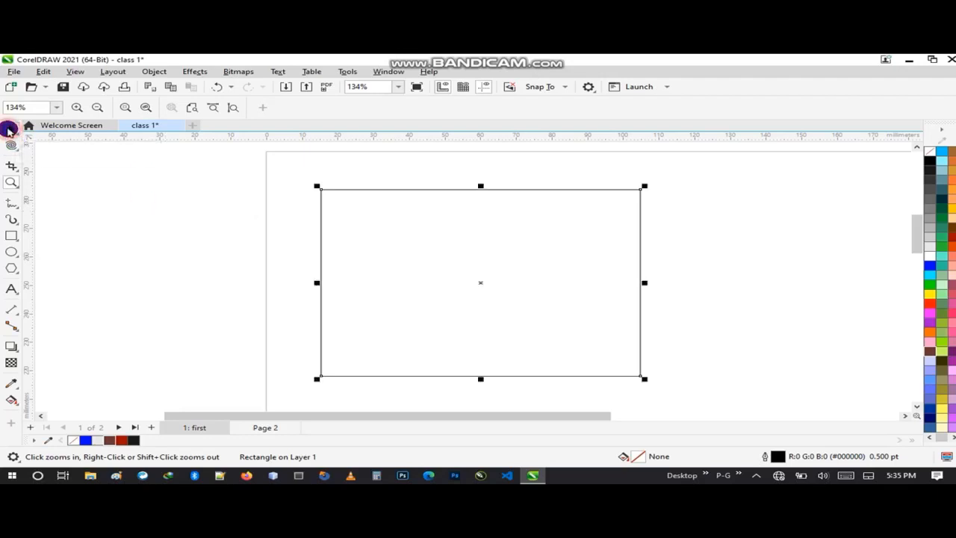
pyautogui.moveTo(479, 246); pyautogui.dragTo(453, 251)
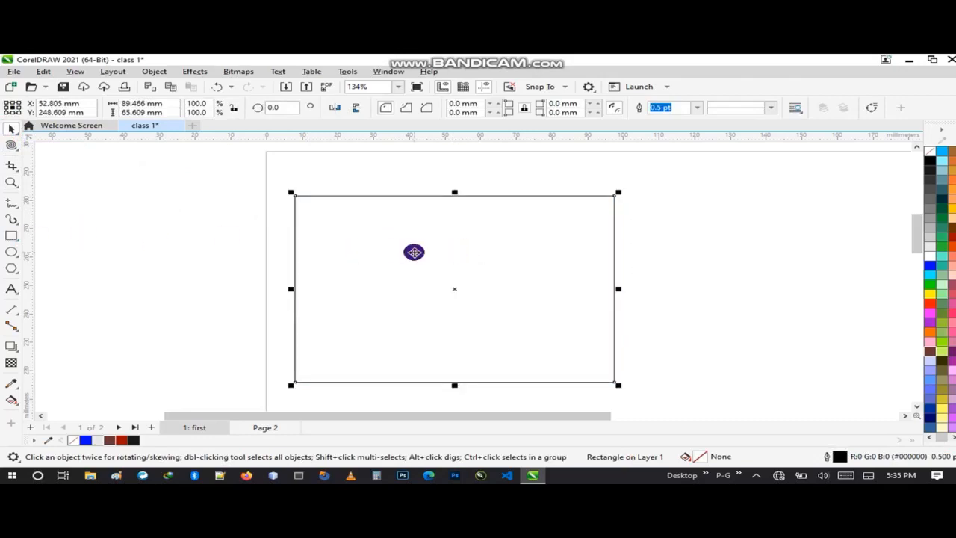
pyautogui.press('Delete')
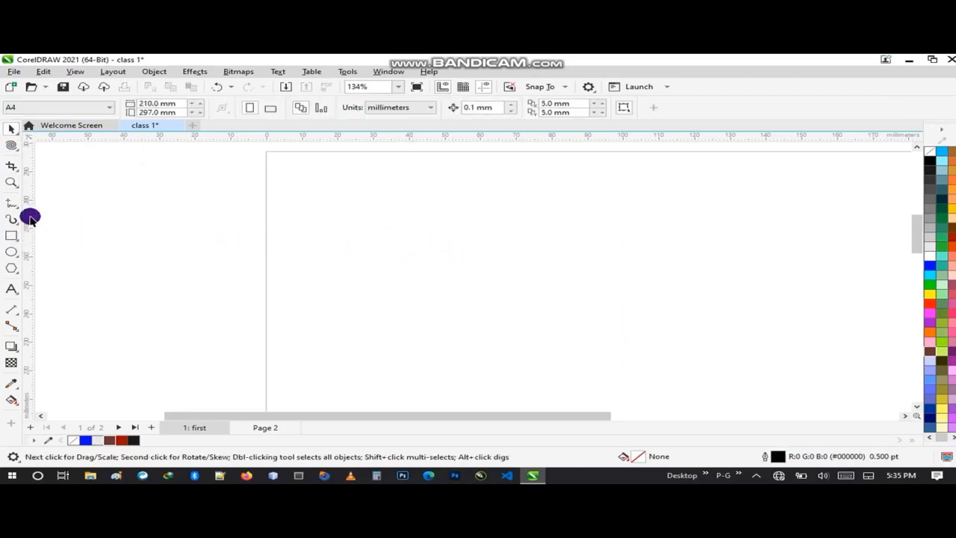
# - Draw a rectangle about 106 mm wide and 60 mm high near the page's upper-left corner and fill it with black (#000000)
pyautogui.click(12, 235)
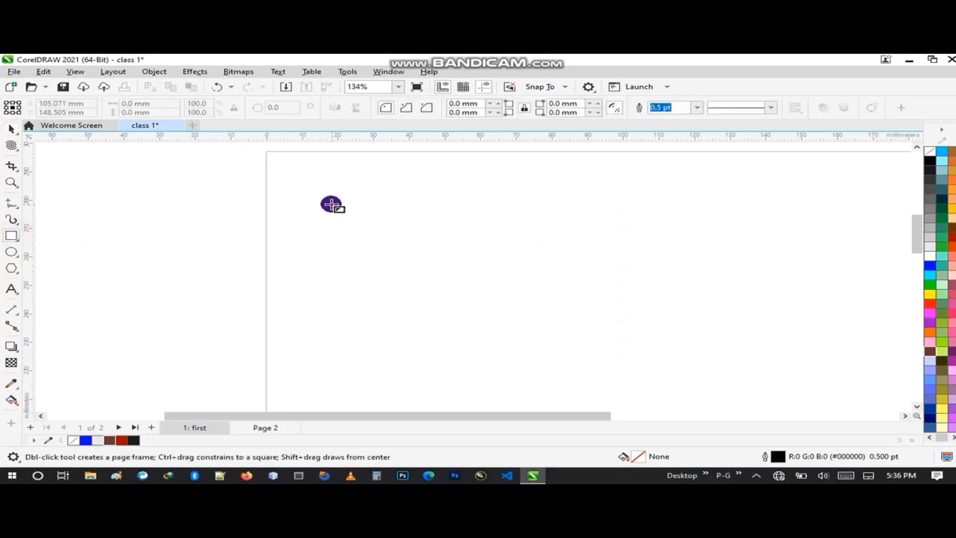
pyautogui.moveTo(324, 202)
pyautogui.mouseDown()
pyautogui.moveTo(486, 288)
pyautogui.moveTo(616, 317)
pyautogui.moveTo(701, 324)
pyautogui.moveTo(693, 337)
pyautogui.moveTo(704, 370)
pyautogui.mouseUp()
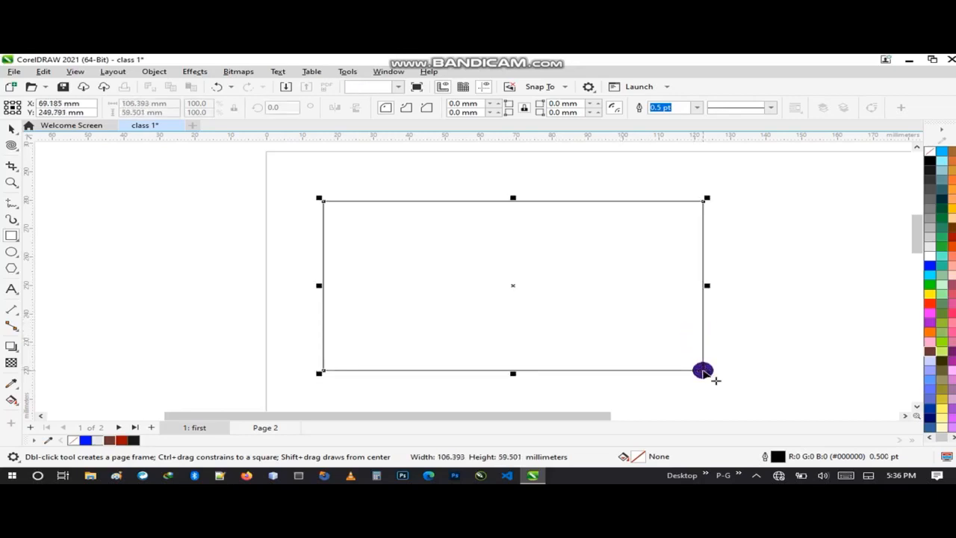
pyautogui.click(9, 131)
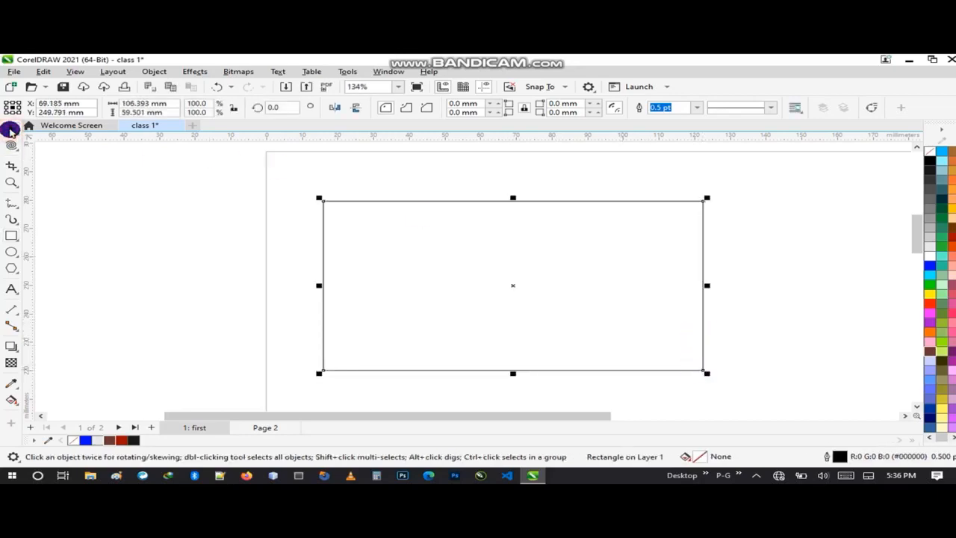
pyautogui.click(929, 161)
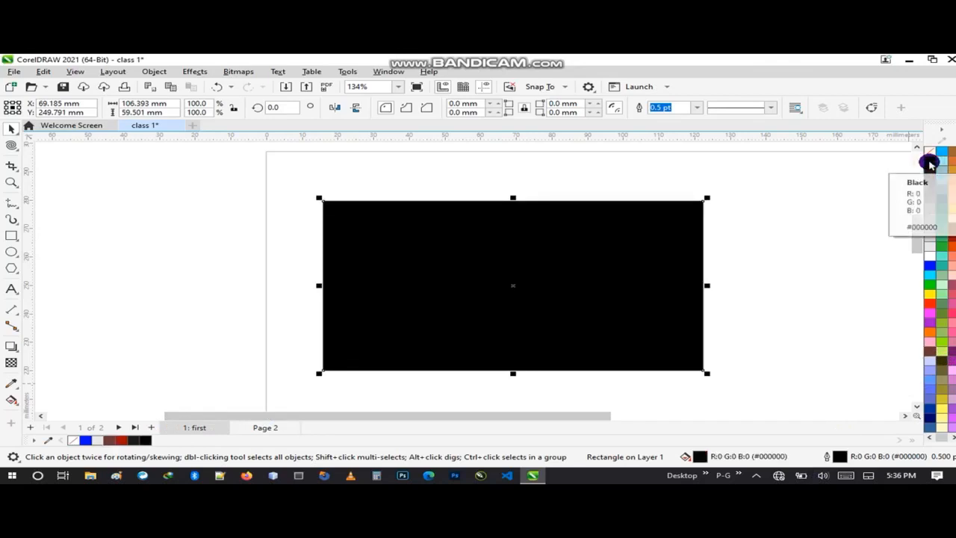
# - Add an uppercase first name as artistic text in the empty area left of the black rectangle
pyautogui.click(863, 241)
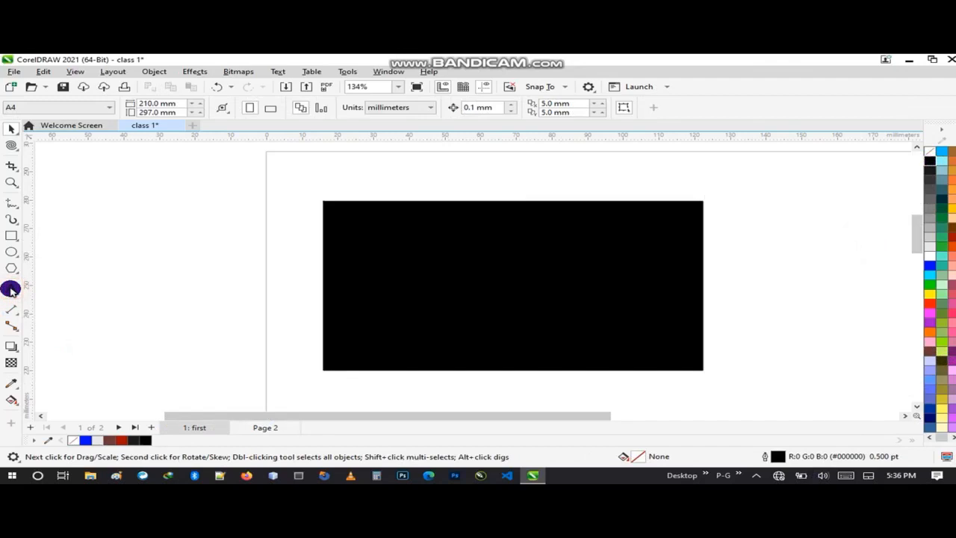
pyautogui.click(11, 290)
pyautogui.click(136, 318)
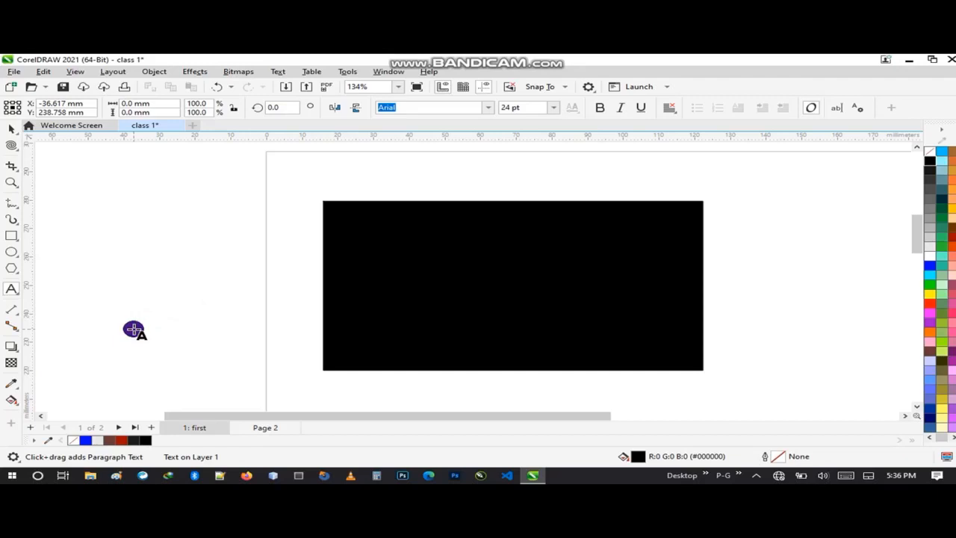
pyautogui.write('DOMINIC')
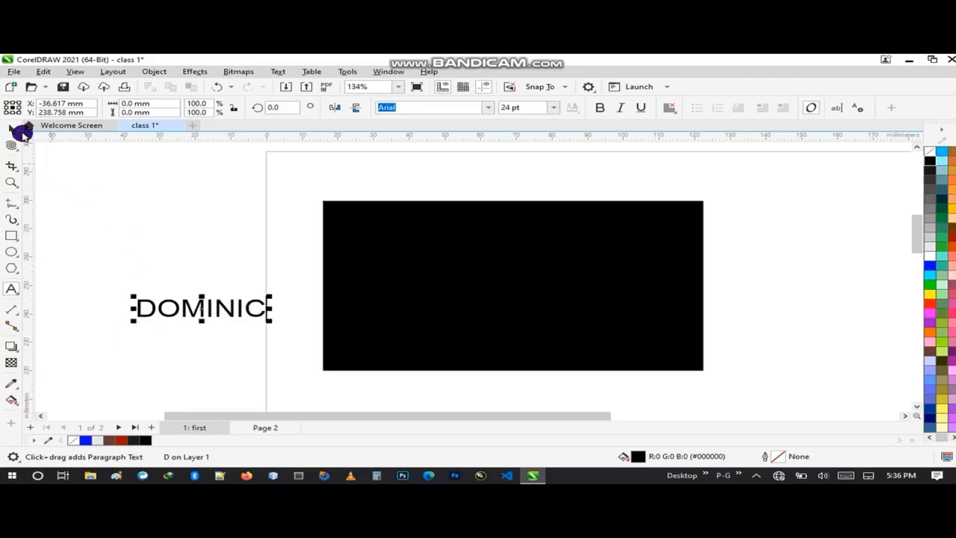
pyautogui.click(13, 129)
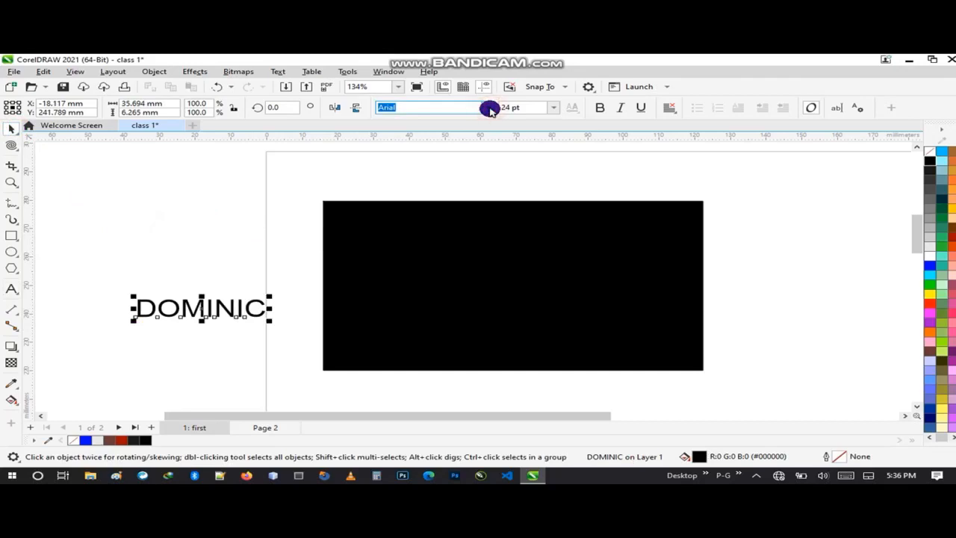
# - Set the name text's font to Arial Black and its size to 48 pt
pyautogui.click(488, 108)
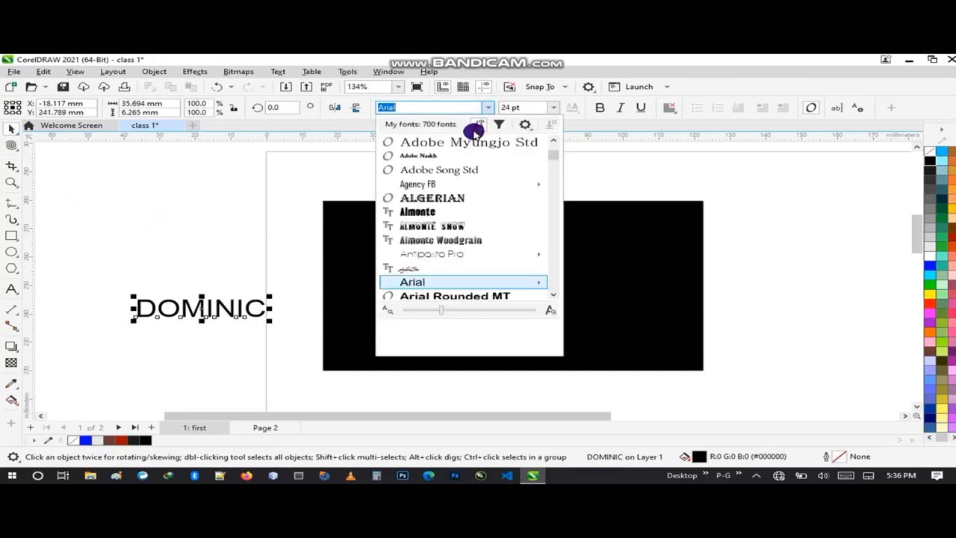
pyautogui.click(217, 312)
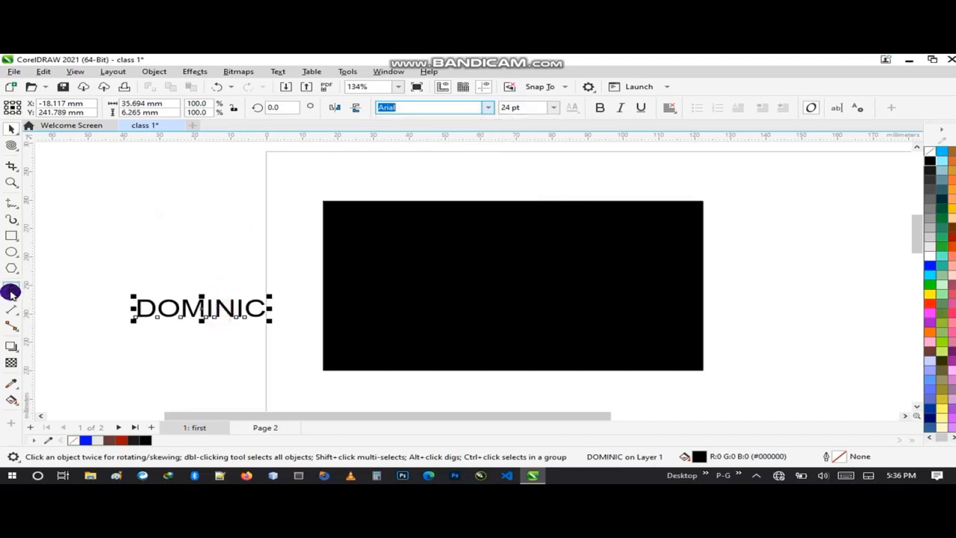
pyautogui.click(488, 108)
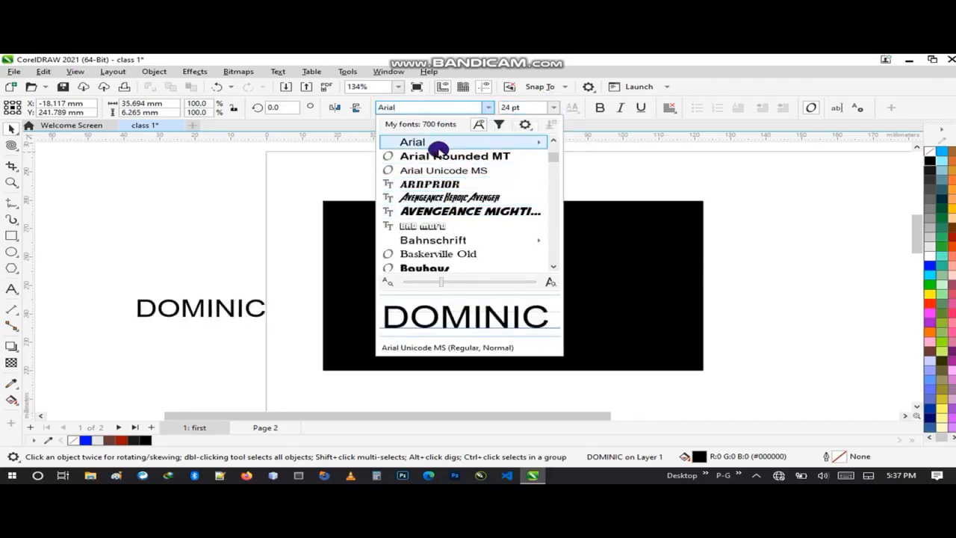
pyautogui.moveTo(537, 144)
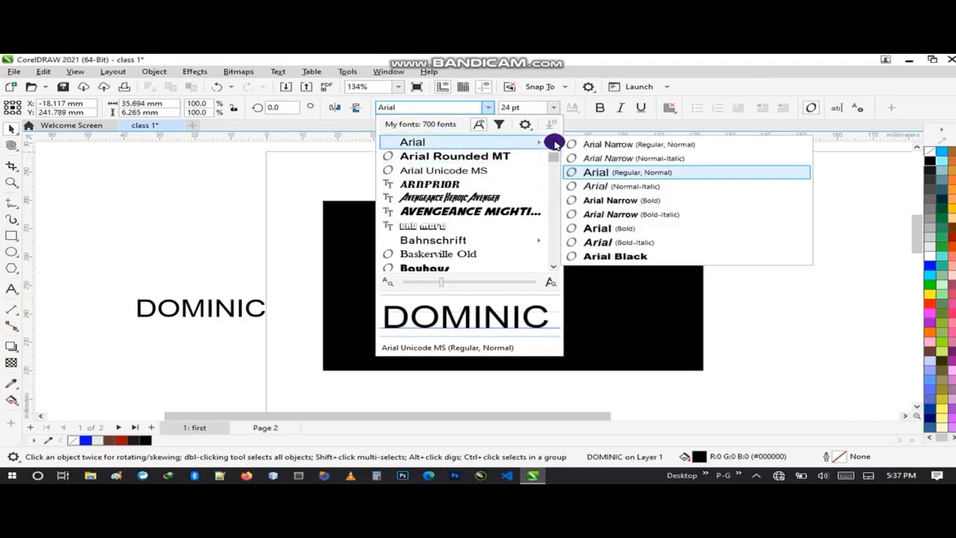
pyautogui.click(604, 256)
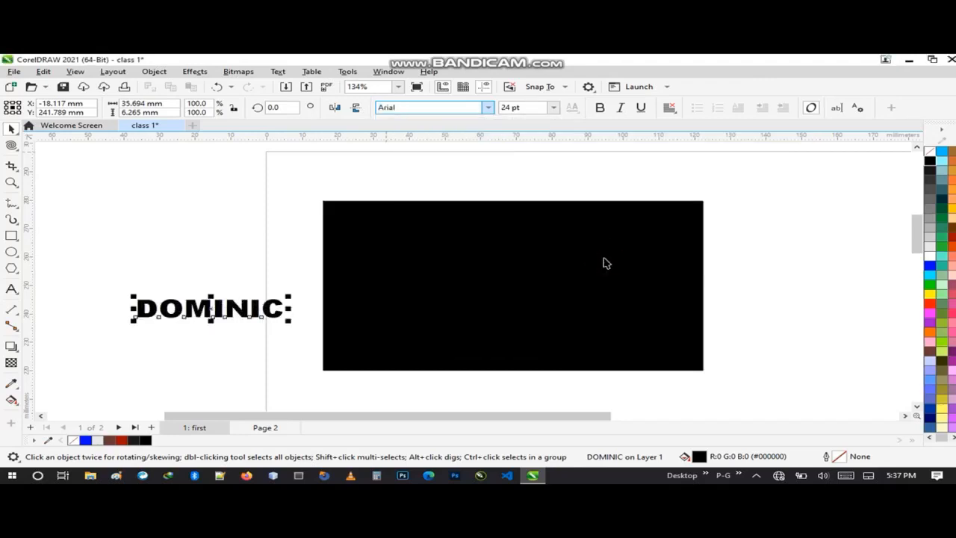
pyautogui.click(554, 107)
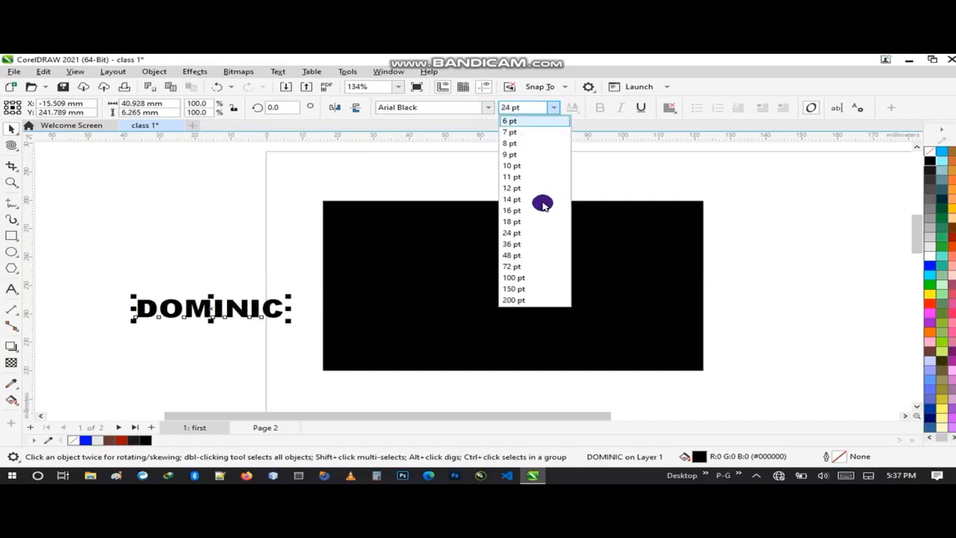
pyautogui.click(512, 254)
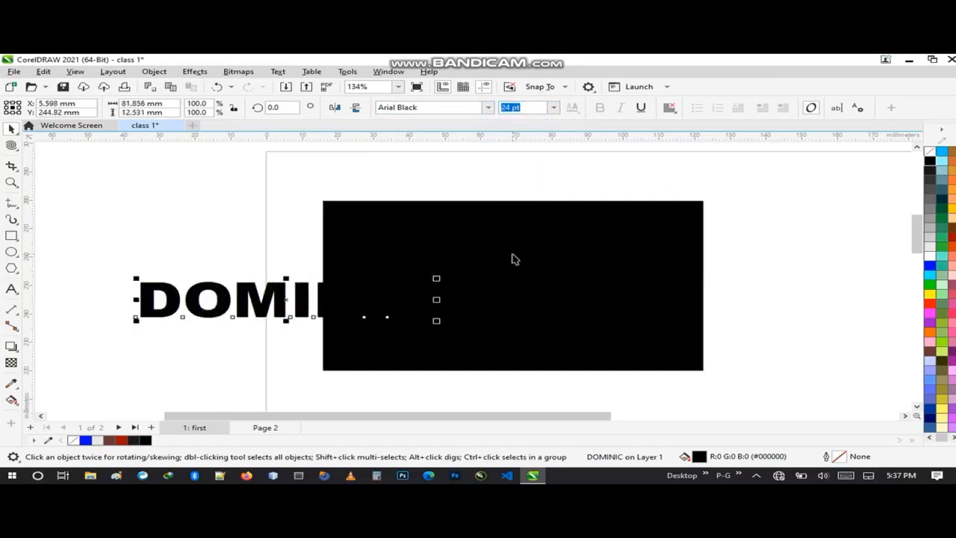
# - Move the name text to the centre of the black rectangle and fill it with white (#FFFFFF)
pyautogui.moveTo(226, 290); pyautogui.dragTo(523, 286)
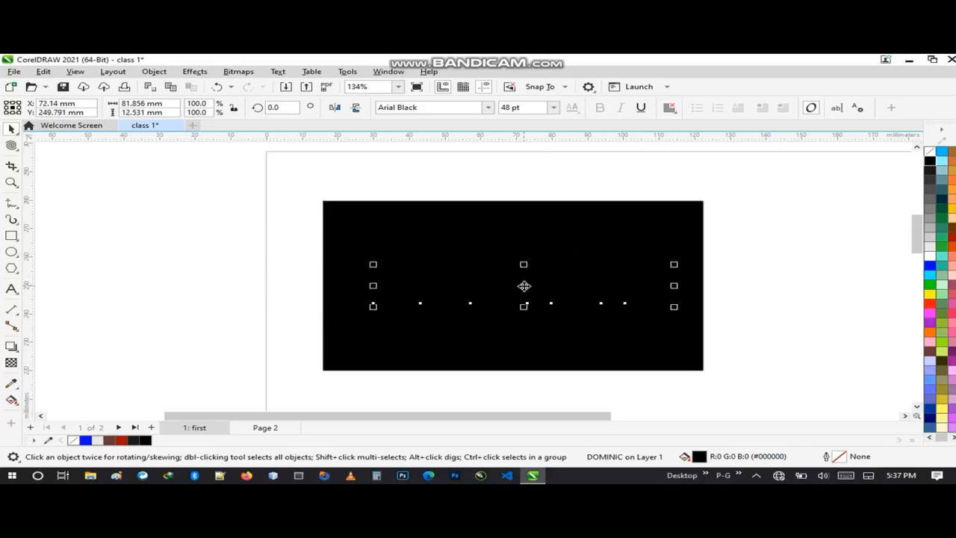
pyautogui.click(931, 256)
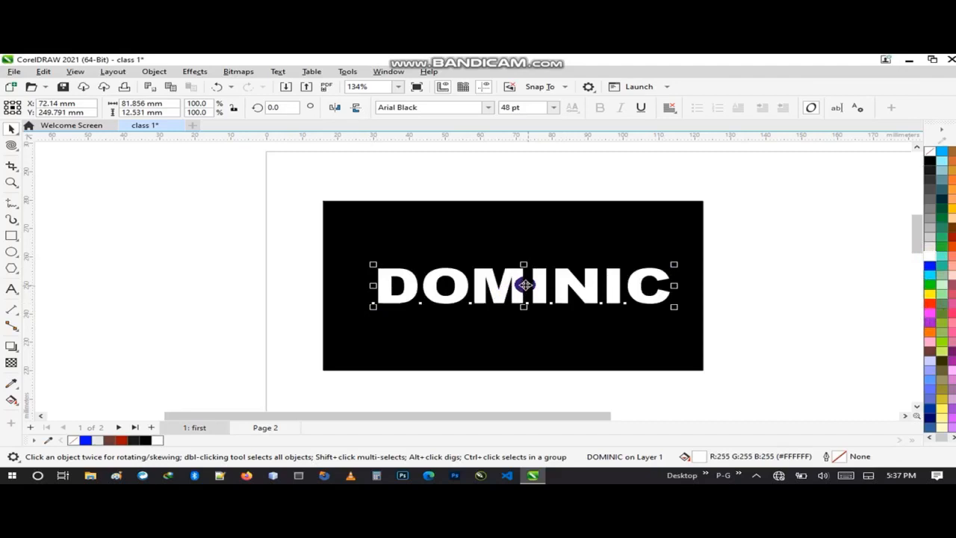
pyautogui.moveTo(523, 284); pyautogui.dragTo(514, 284)
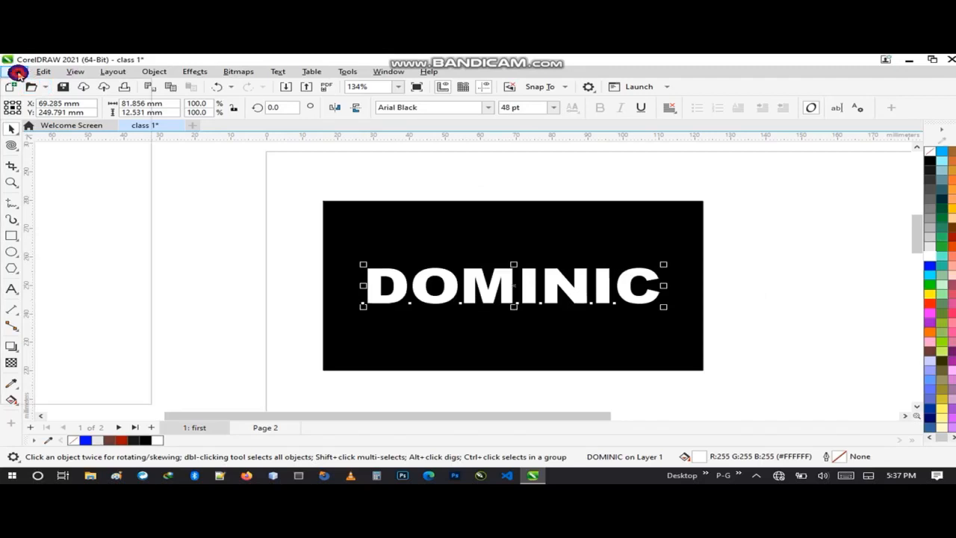
# - Start saving the drawing and create a new folder named Corel Draw in Documents
pyautogui.click(18, 72)
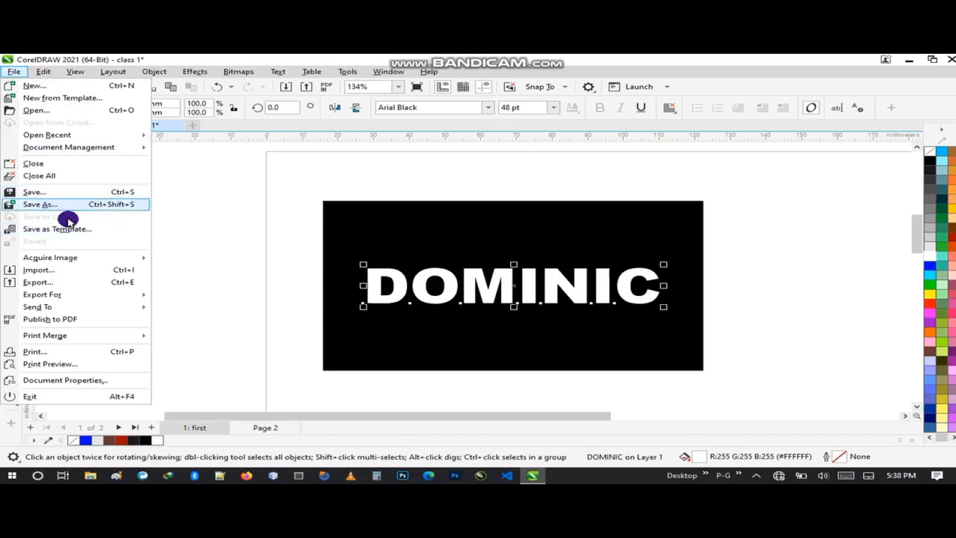
pyautogui.click(12, 73)
pyautogui.click(12, 73)
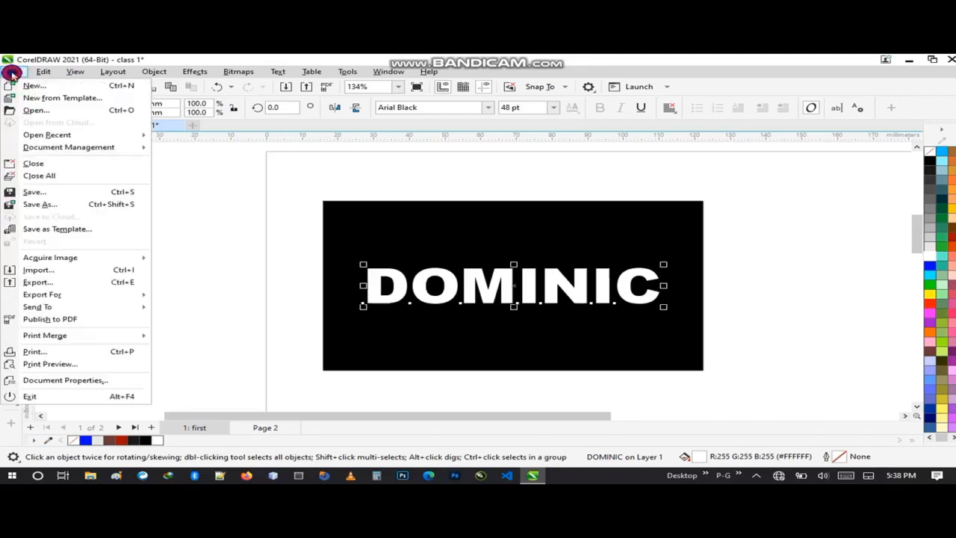
pyautogui.click(30, 190)
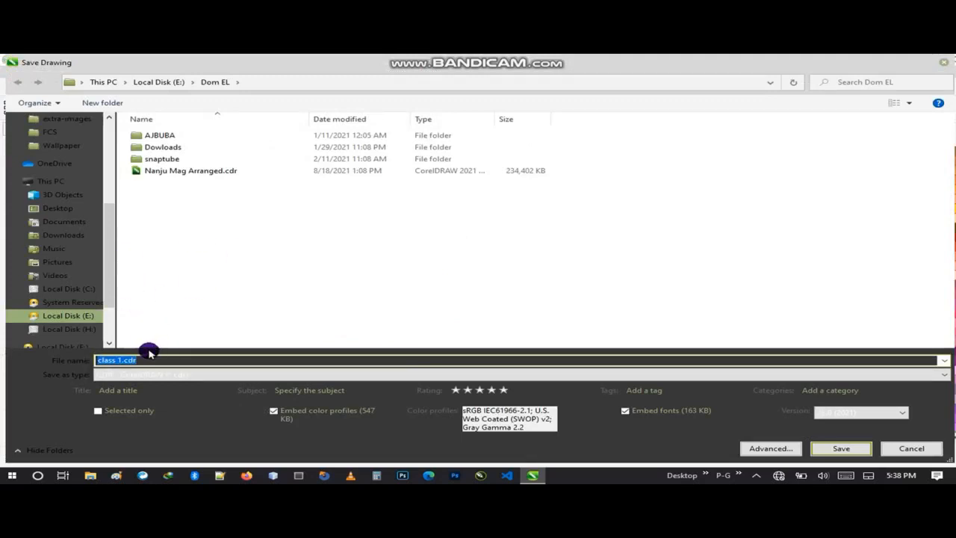
pyautogui.click(80, 222)
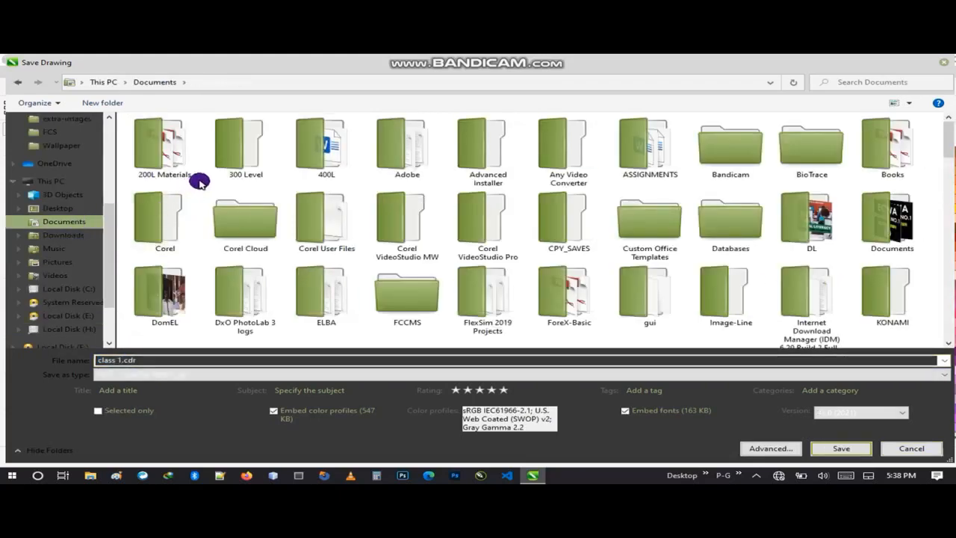
pyautogui.rightClick(199, 180)
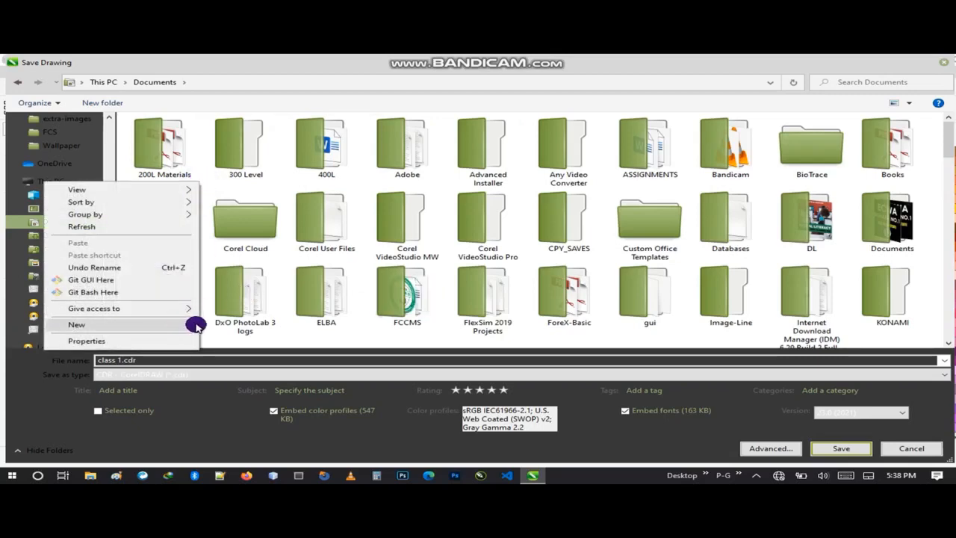
pyautogui.moveTo(192, 325)
pyautogui.click(225, 121)
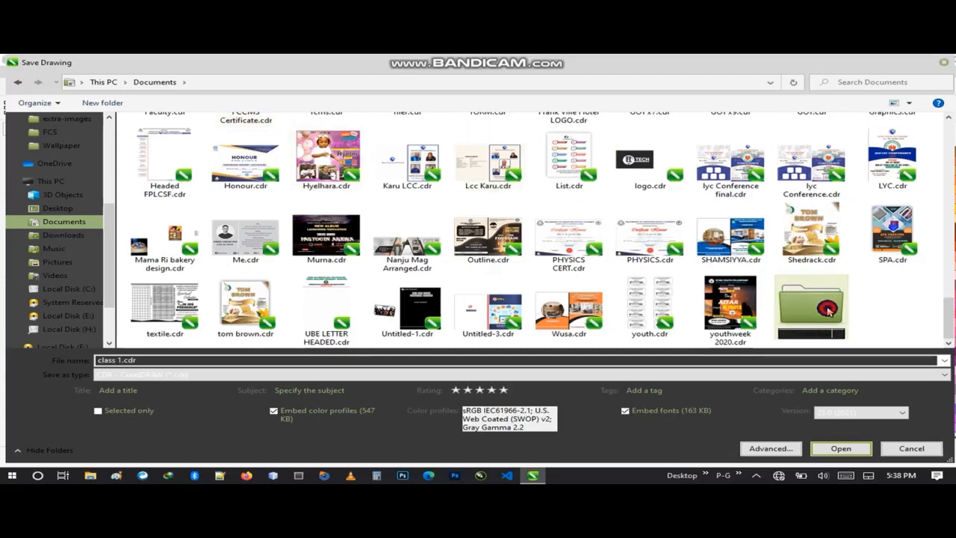
pyautogui.click(149, 359)
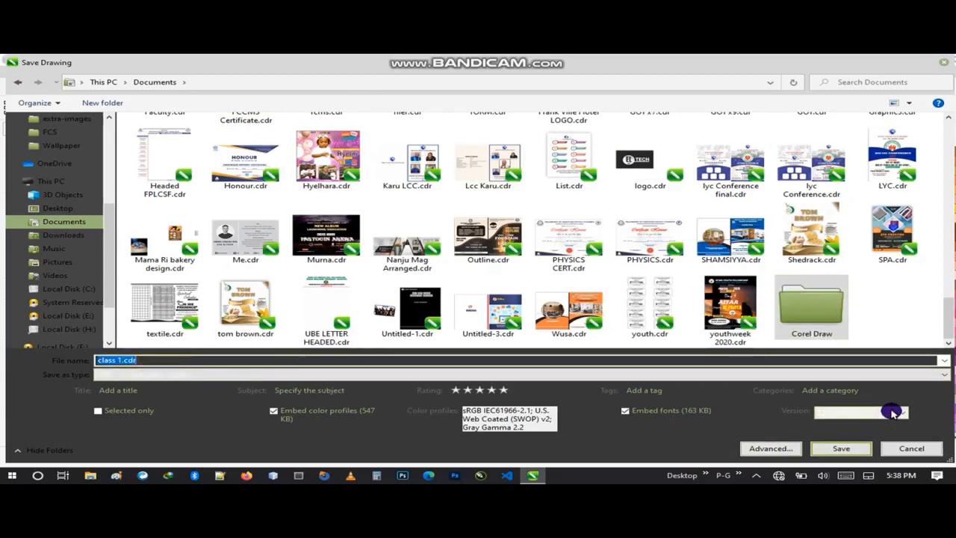
# - Save the drawing as class 1.cdr in the Corel Draw folder with file version 19.0 (2017), and close the program
pyautogui.click(892, 412)
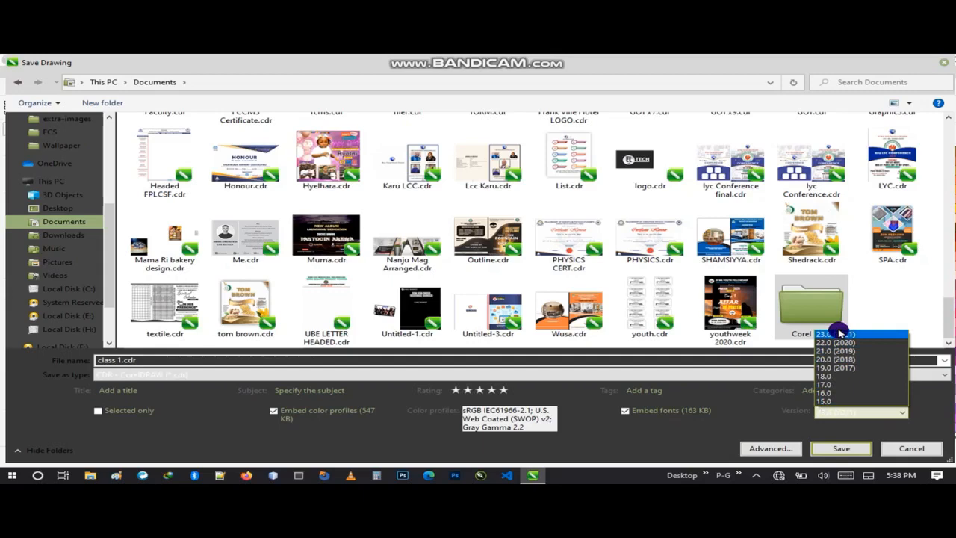
pyautogui.click(842, 368)
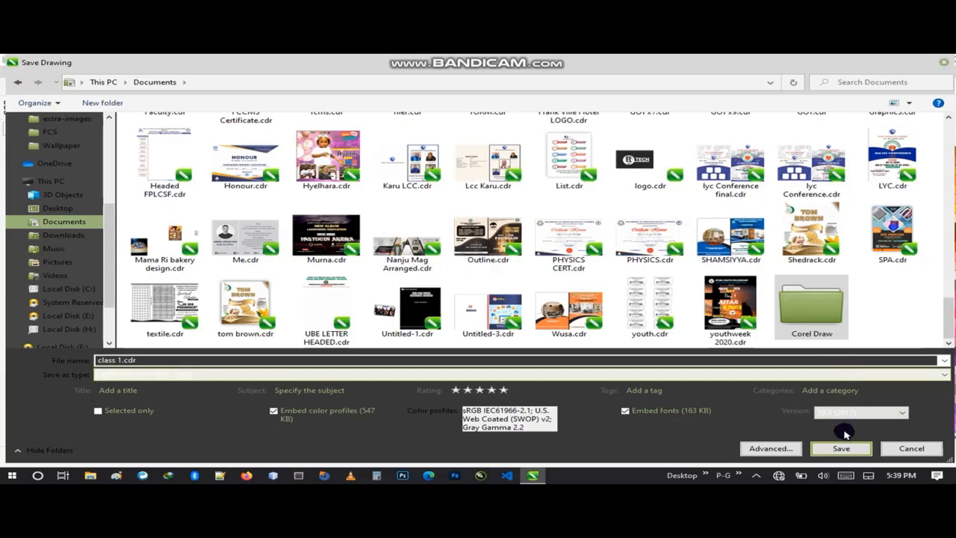
pyautogui.click(840, 448)
pyautogui.doubleClick(799, 327)
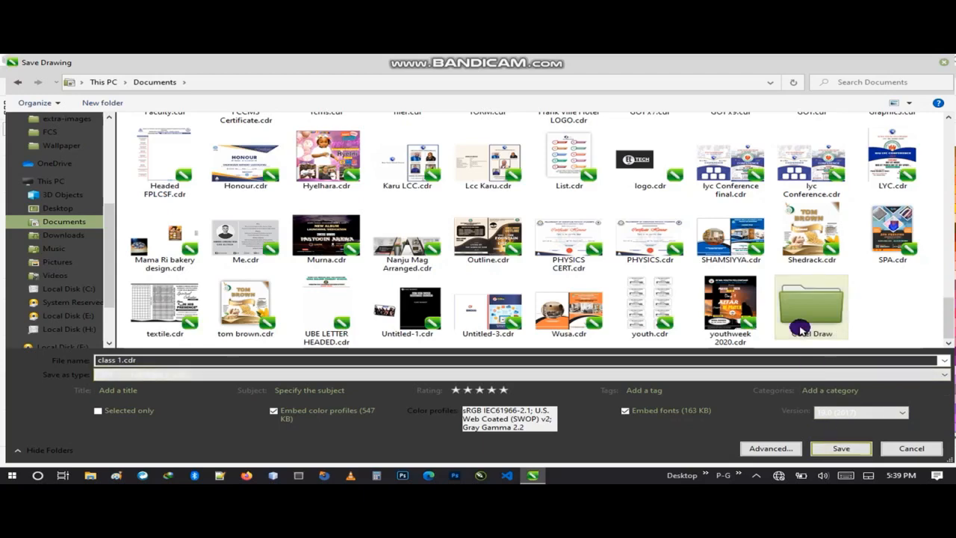
pyautogui.click(839, 448)
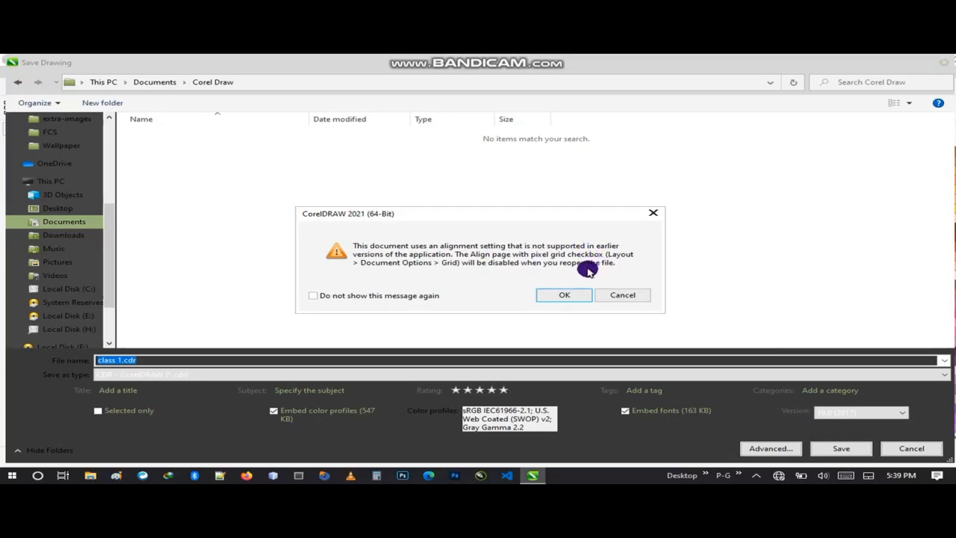
pyautogui.click(567, 294)
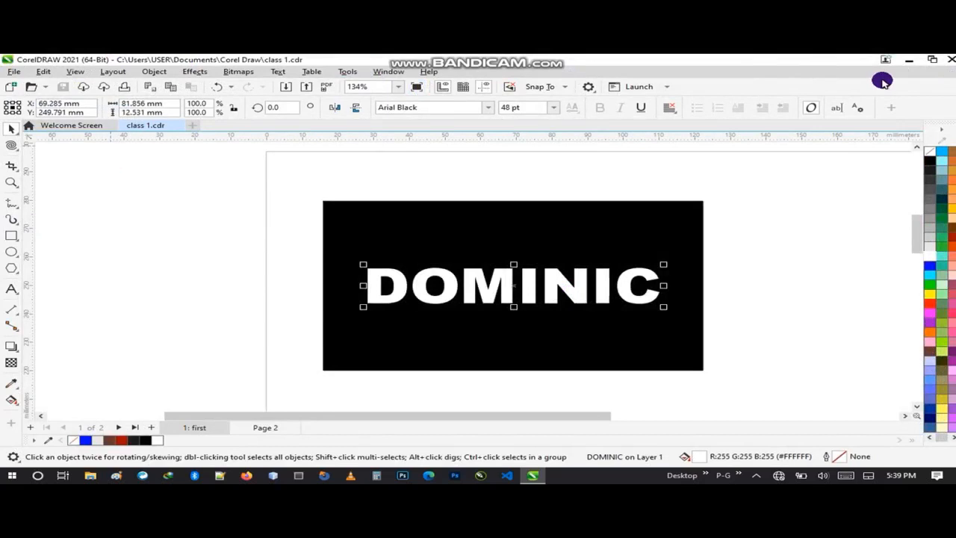
pyautogui.click(951, 59)
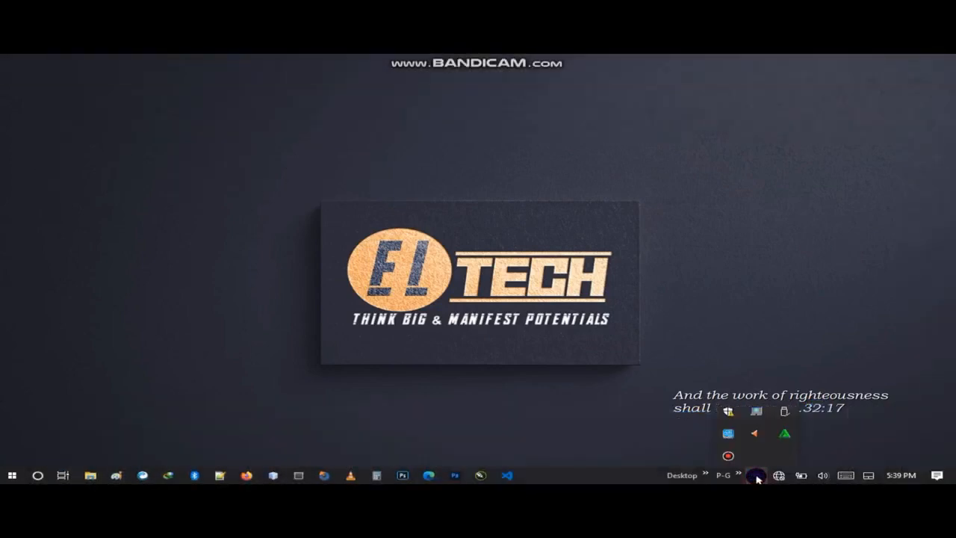
pyautogui.click(464, 458)
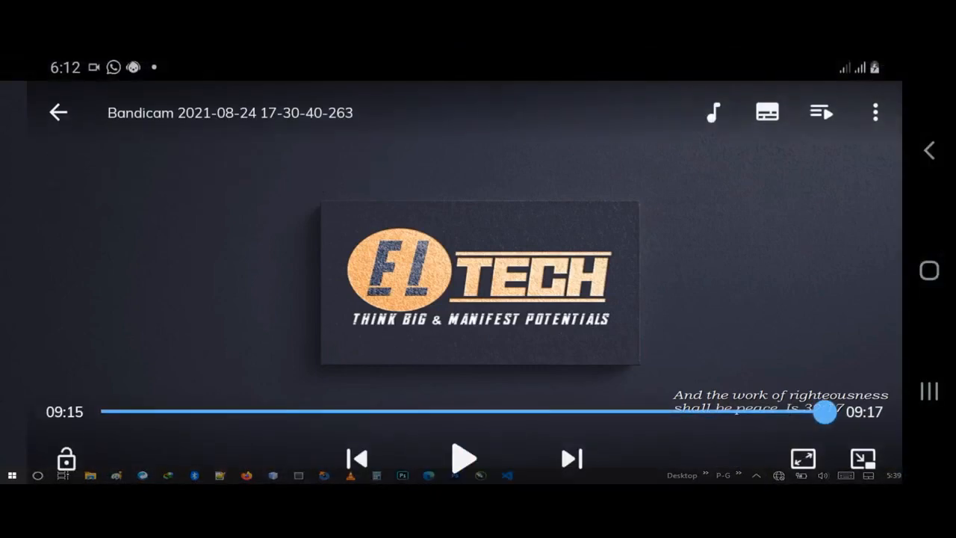